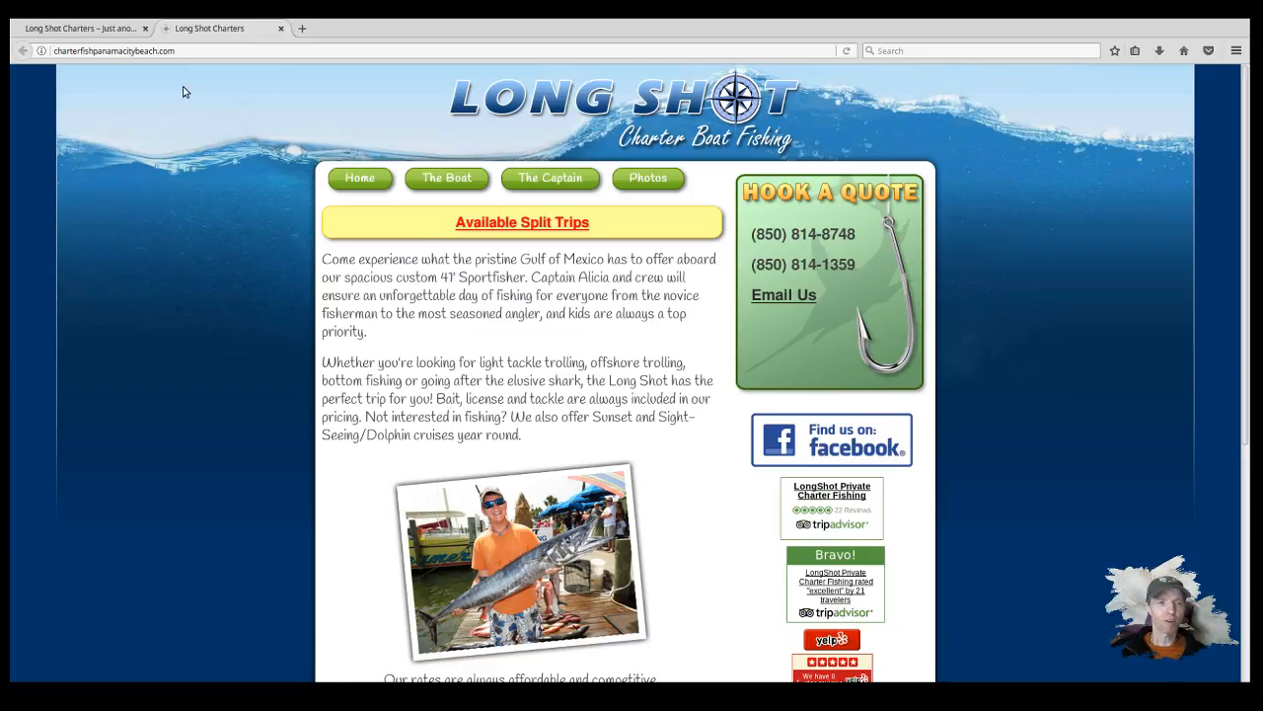
Compare the dev WordPress site with the live Long Shot Charters site and view the live Boat and Captain pages.
left_click(106, 30)
left_click(189, 32)
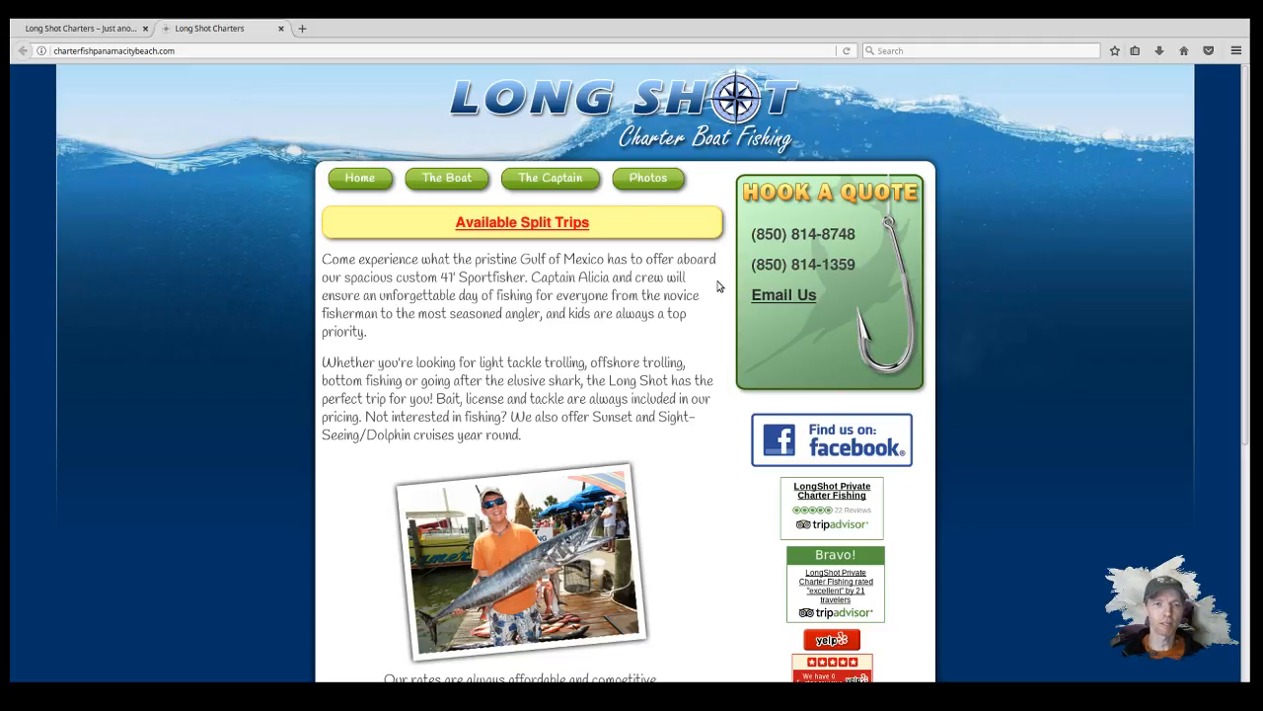
left_click(106, 25)
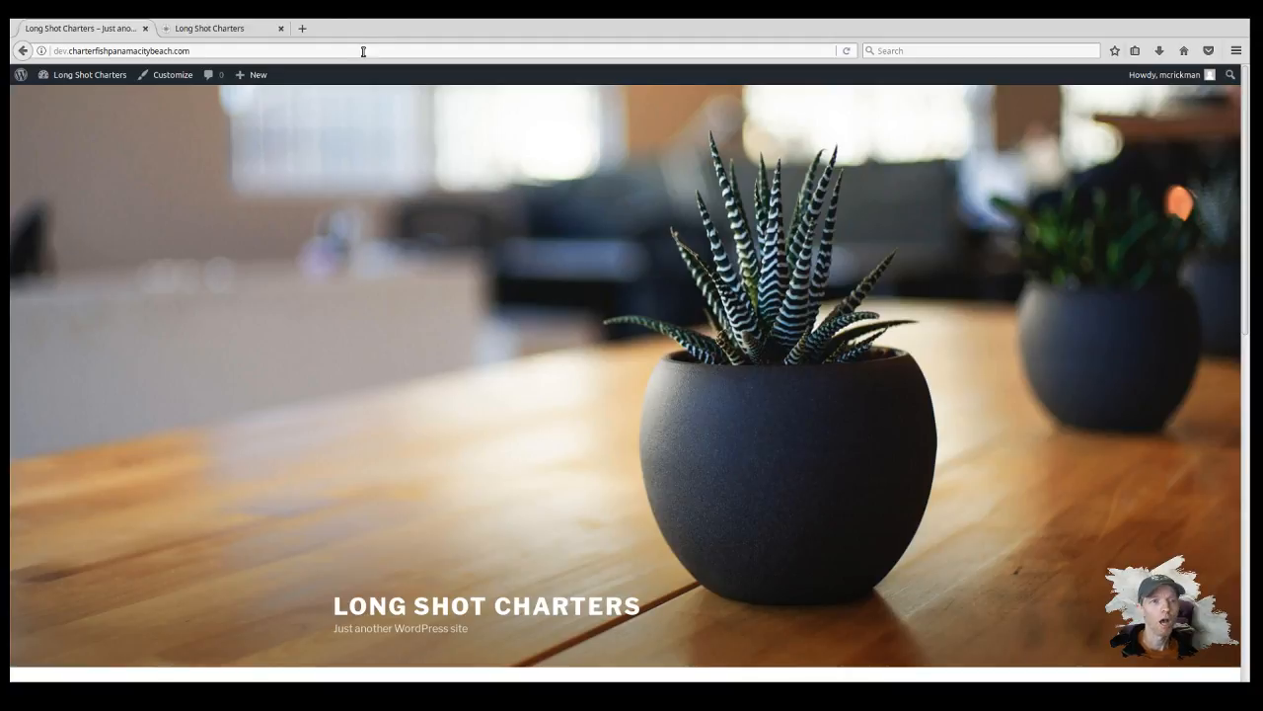
left_click(226, 30)
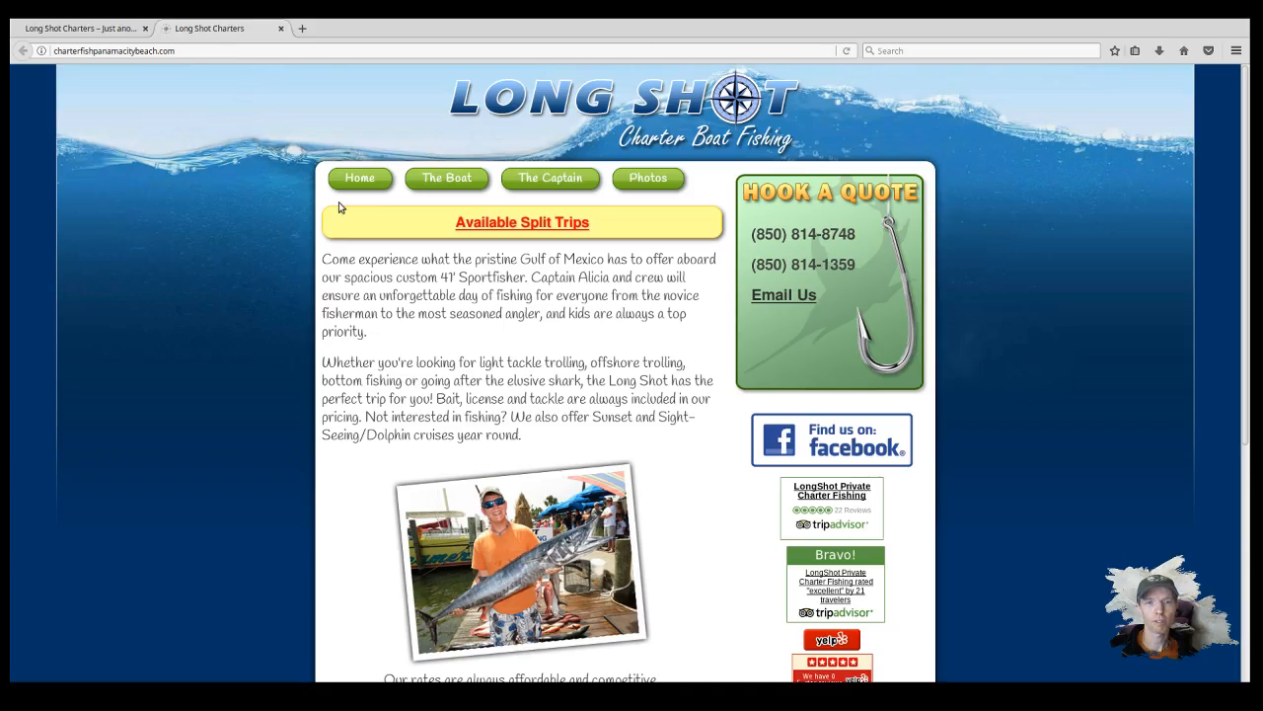
left_click(456, 183)
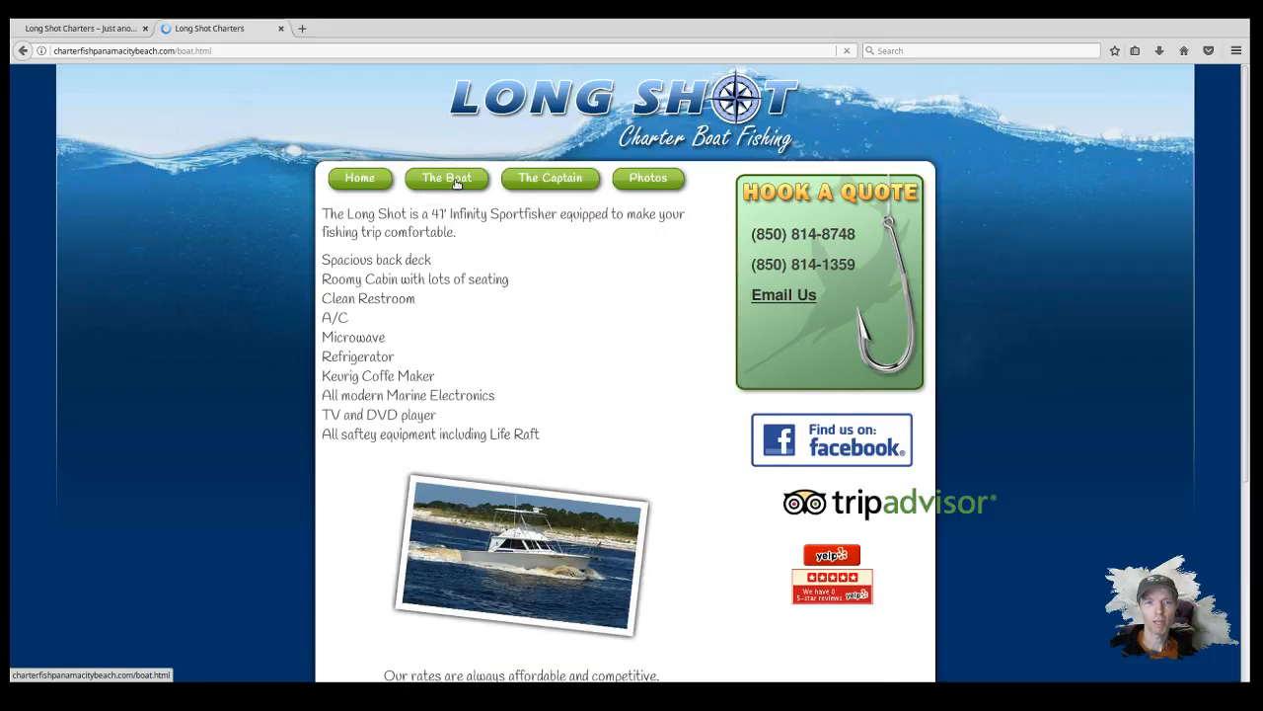
left_click(550, 181)
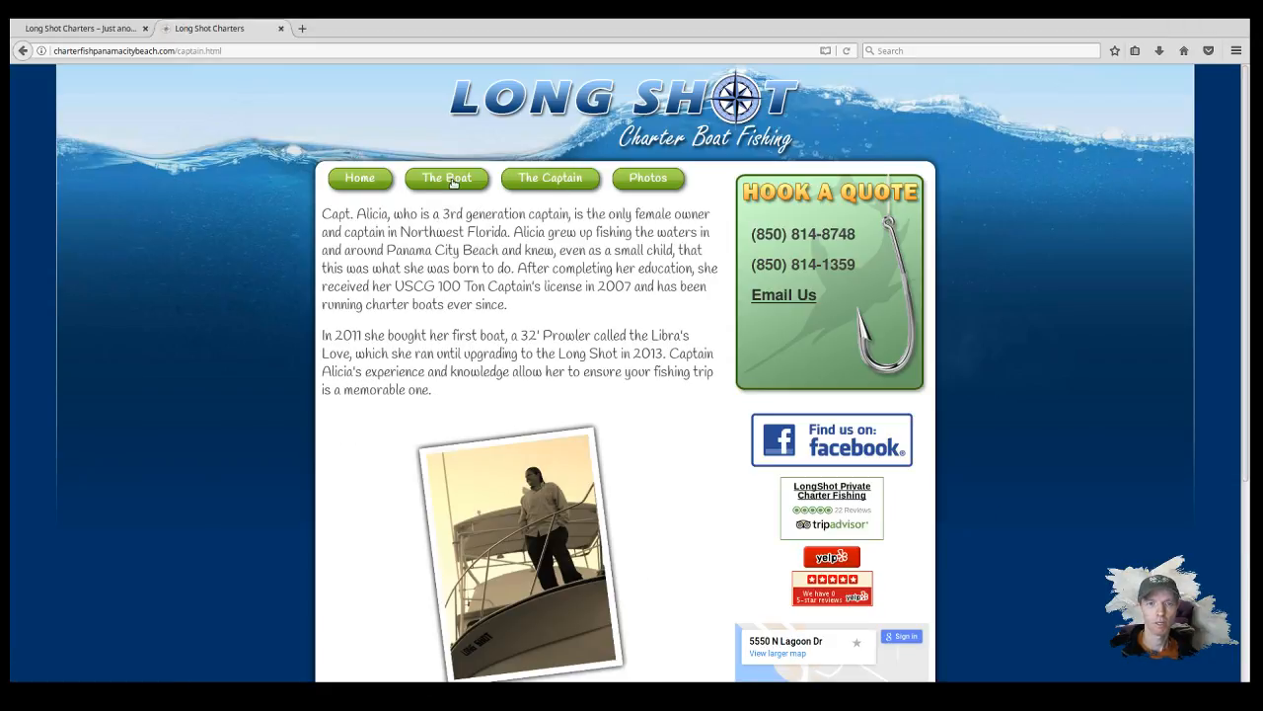
Browse through the first eleven pictures of the live site's photo gallery and close it.
left_click(652, 183)
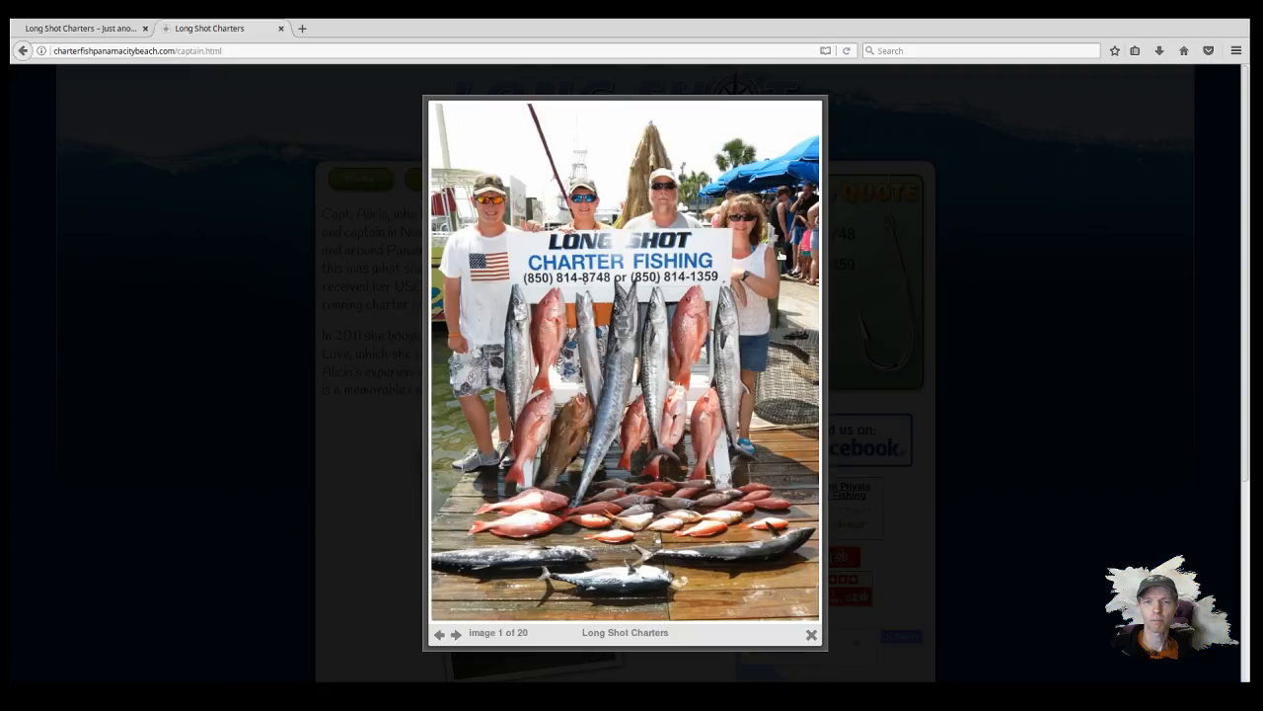
left_click(804, 406)
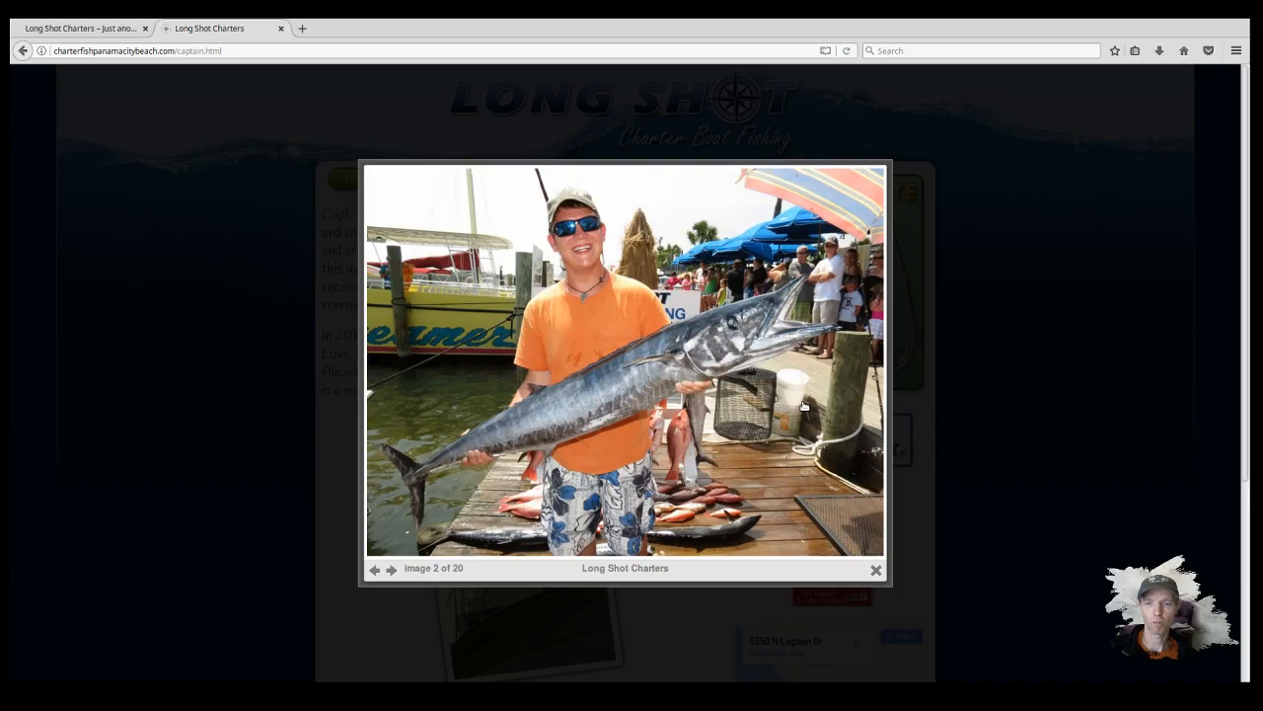
left_click(849, 402)
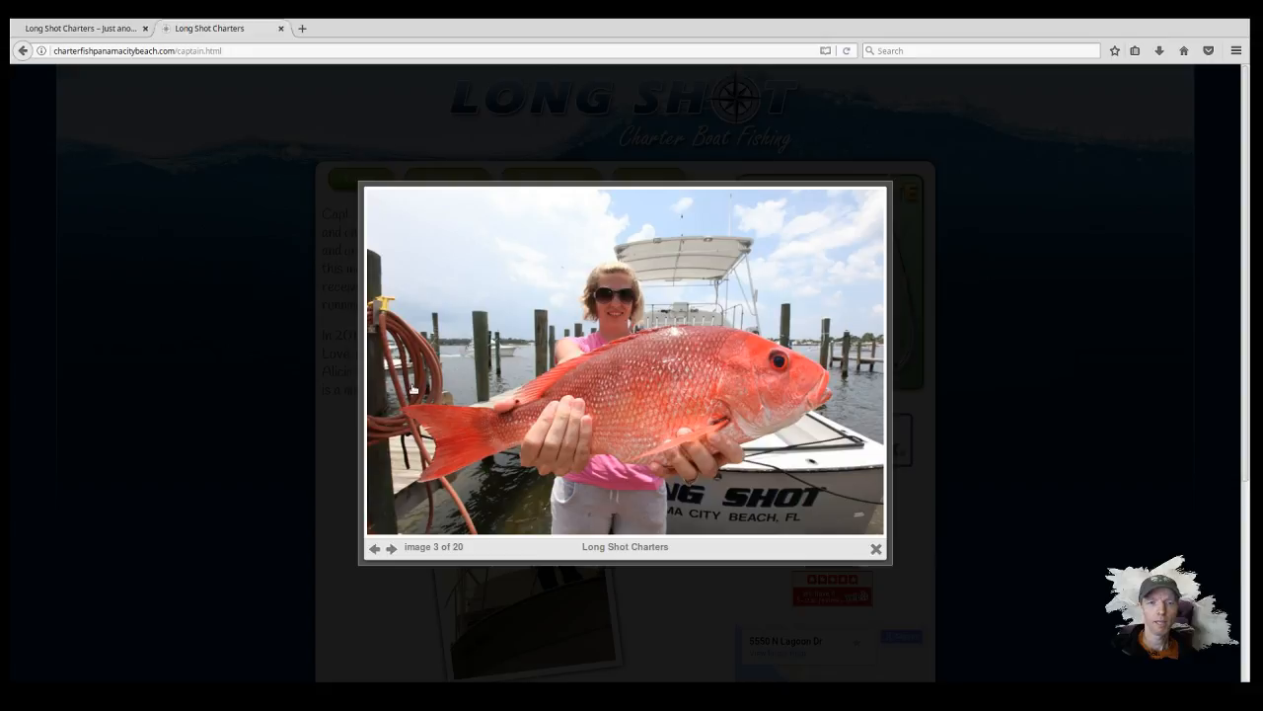
left_click(378, 389)
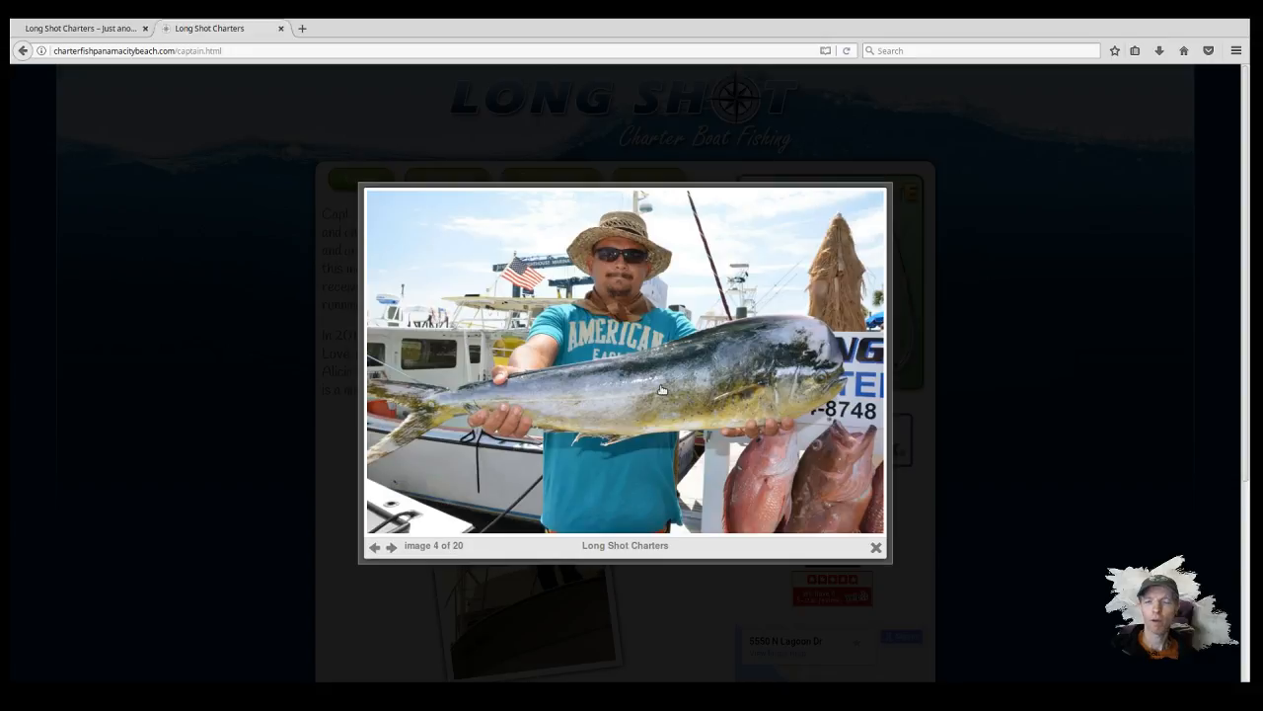
left_click(854, 378)
left_click(854, 378)
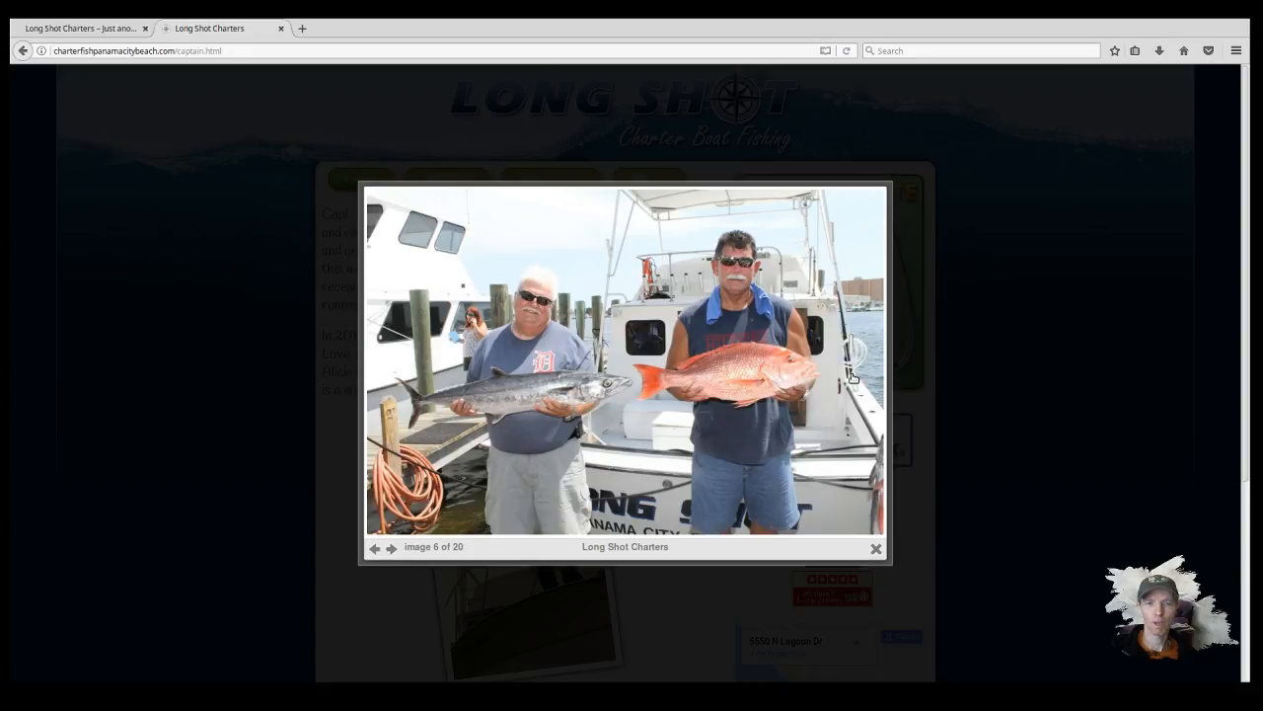
left_click(854, 378)
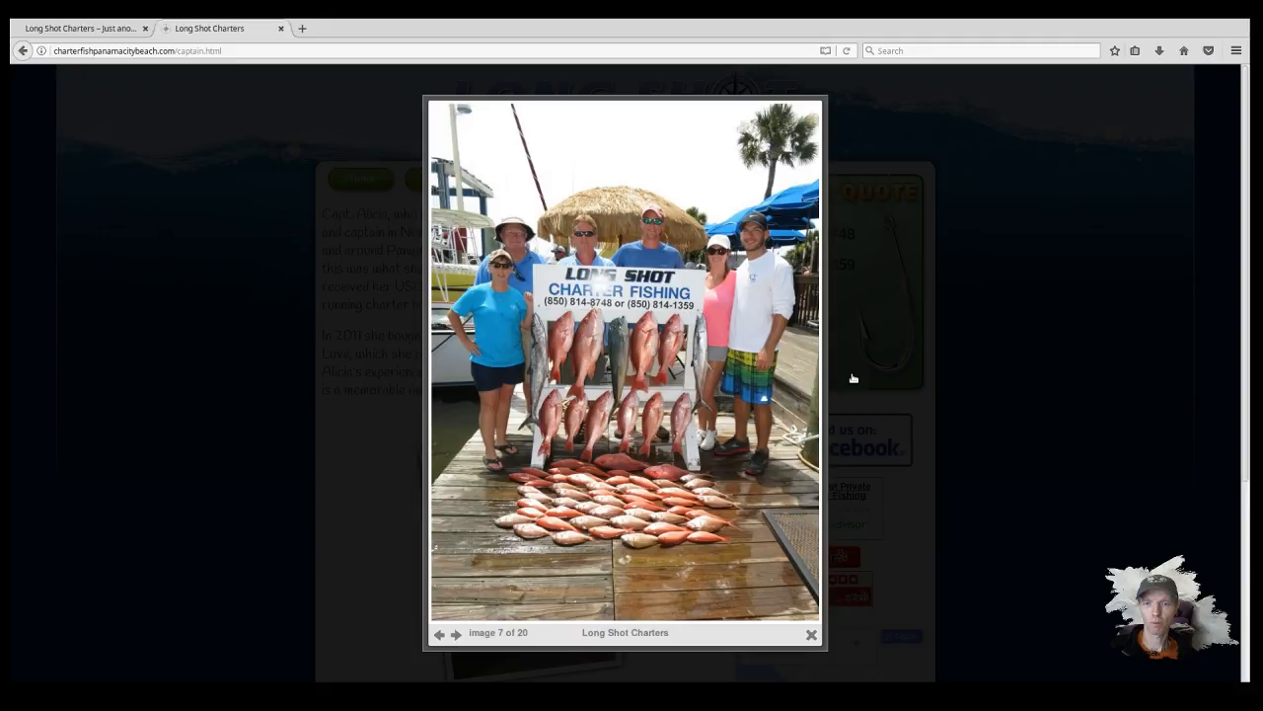
left_click(792, 367)
left_click(792, 367)
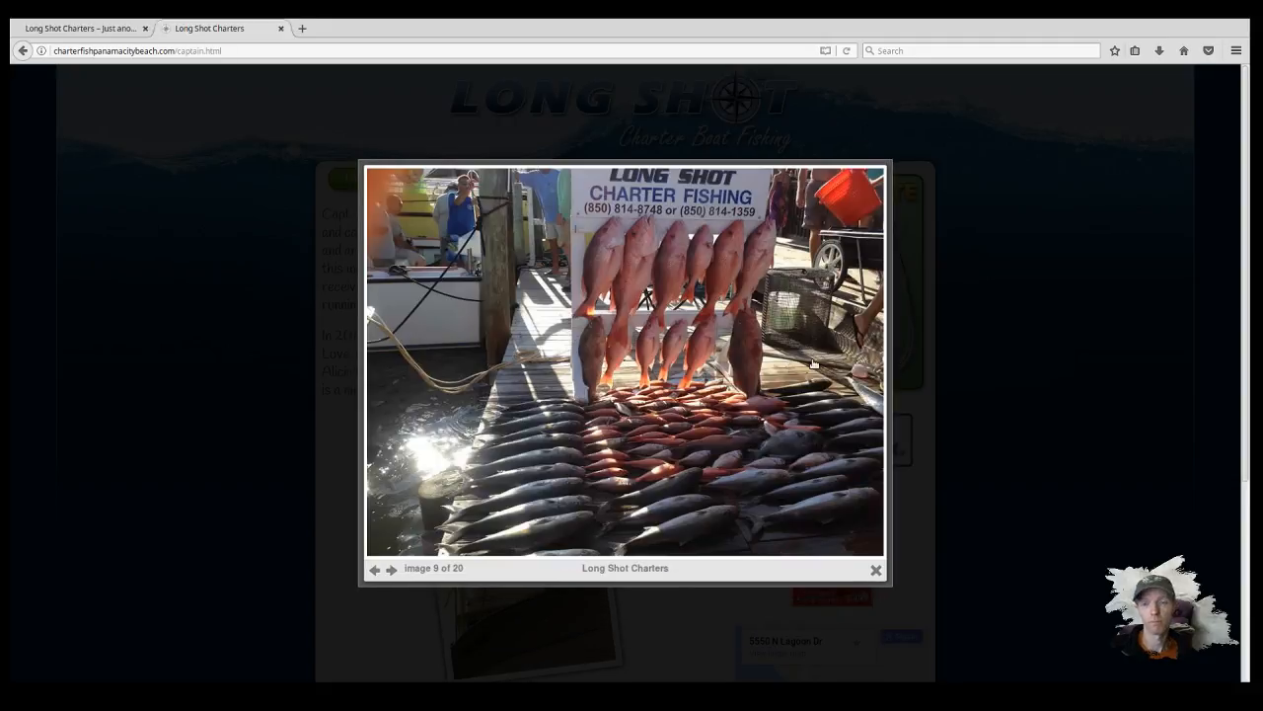
left_click(860, 364)
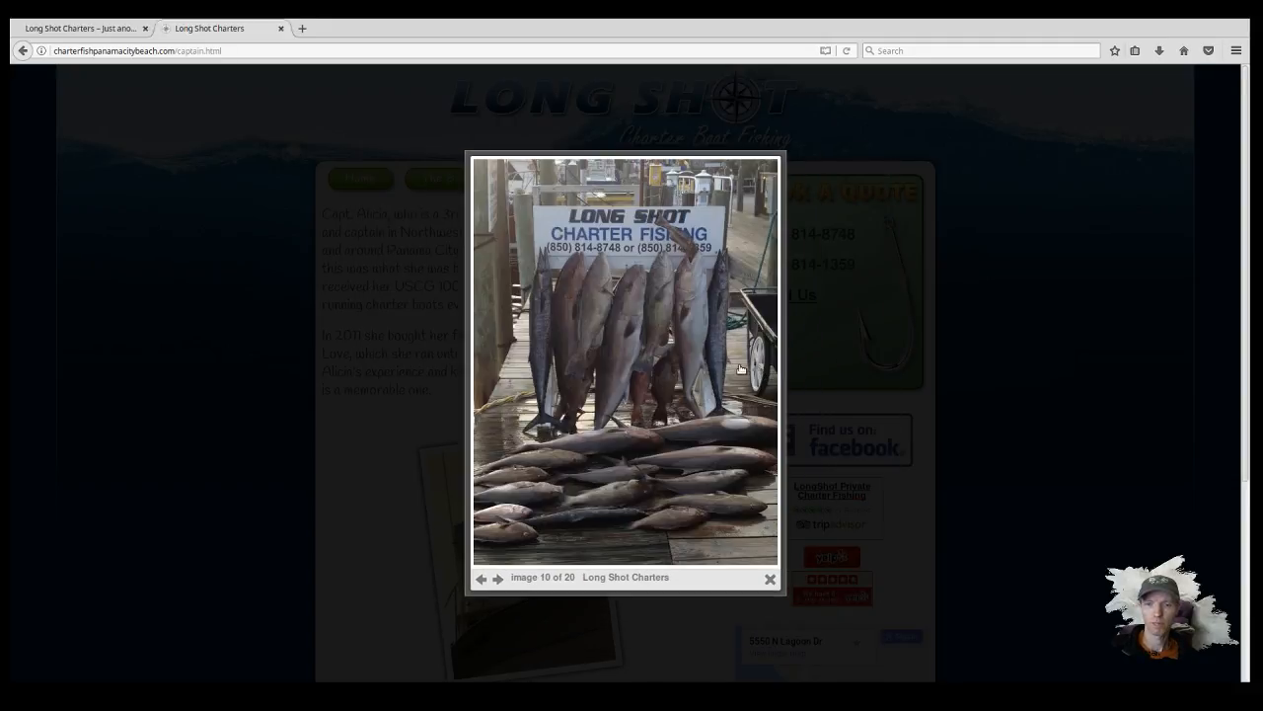
left_click(744, 367)
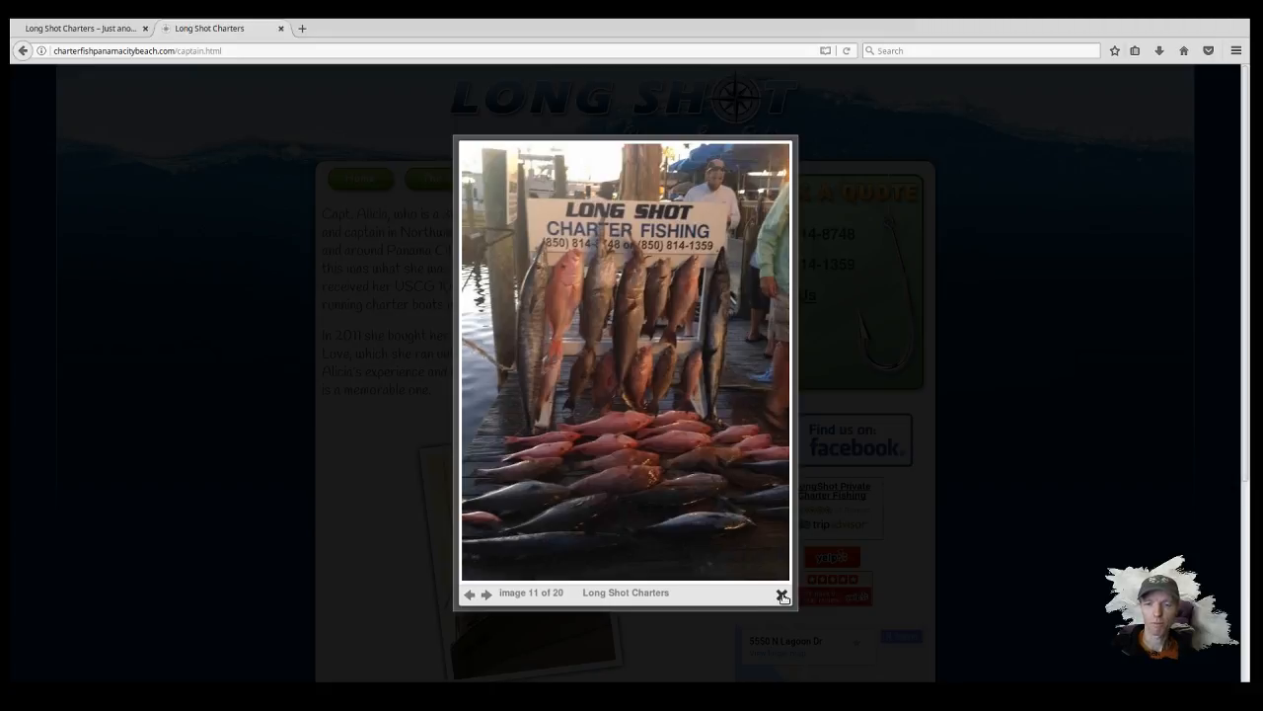
left_click(782, 596)
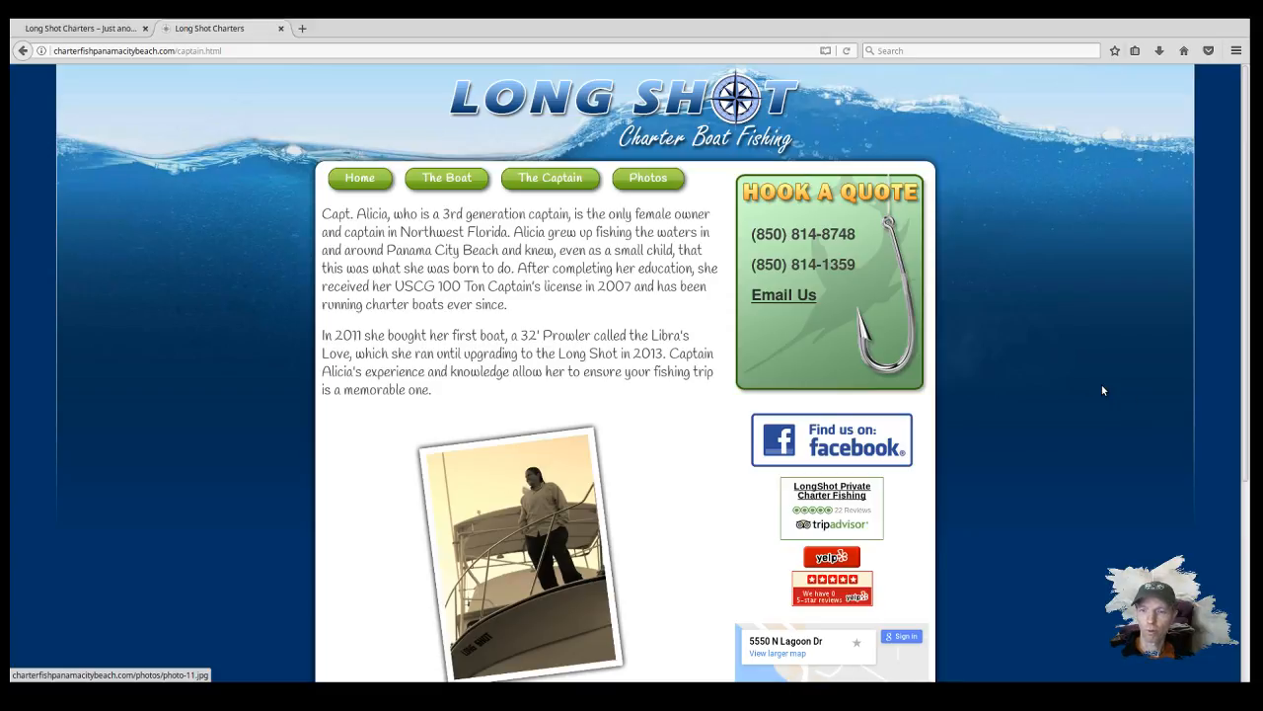
Copy the boat description and equipment list from the live site's The Boat page.
left_click(464, 179)
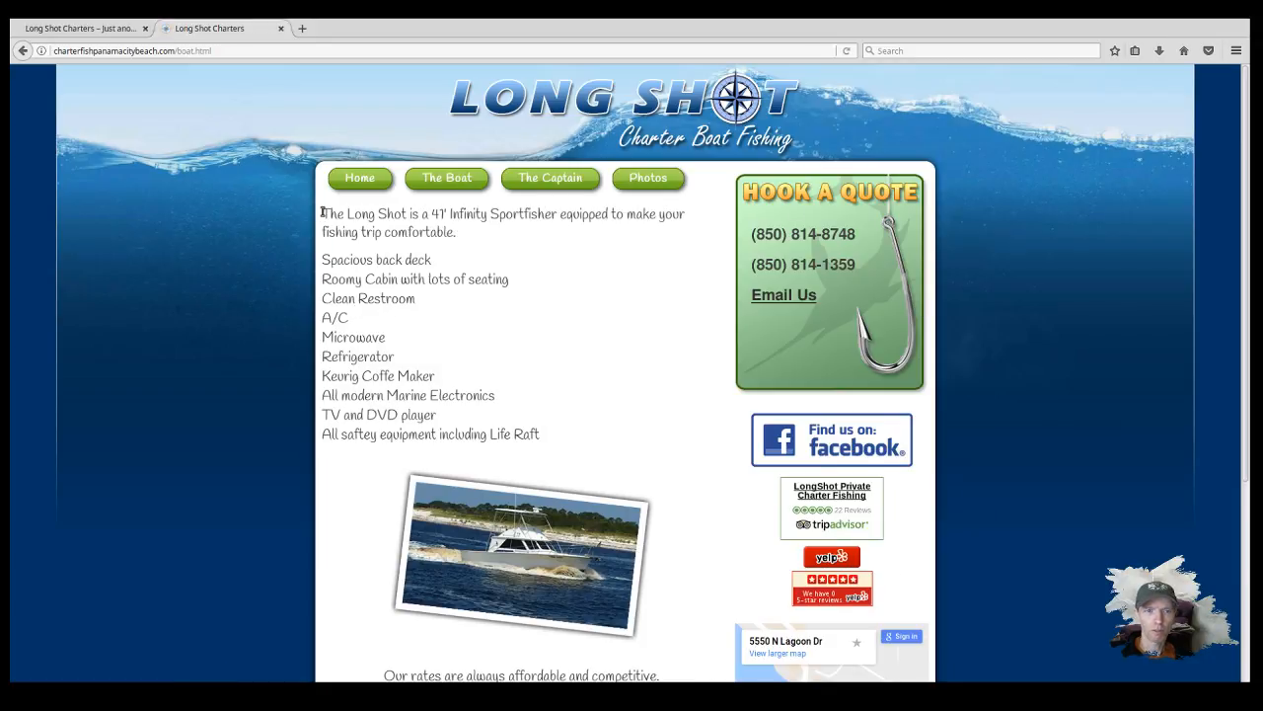
left_click_drag(322, 210, 554, 436)
key("ctrl+c")
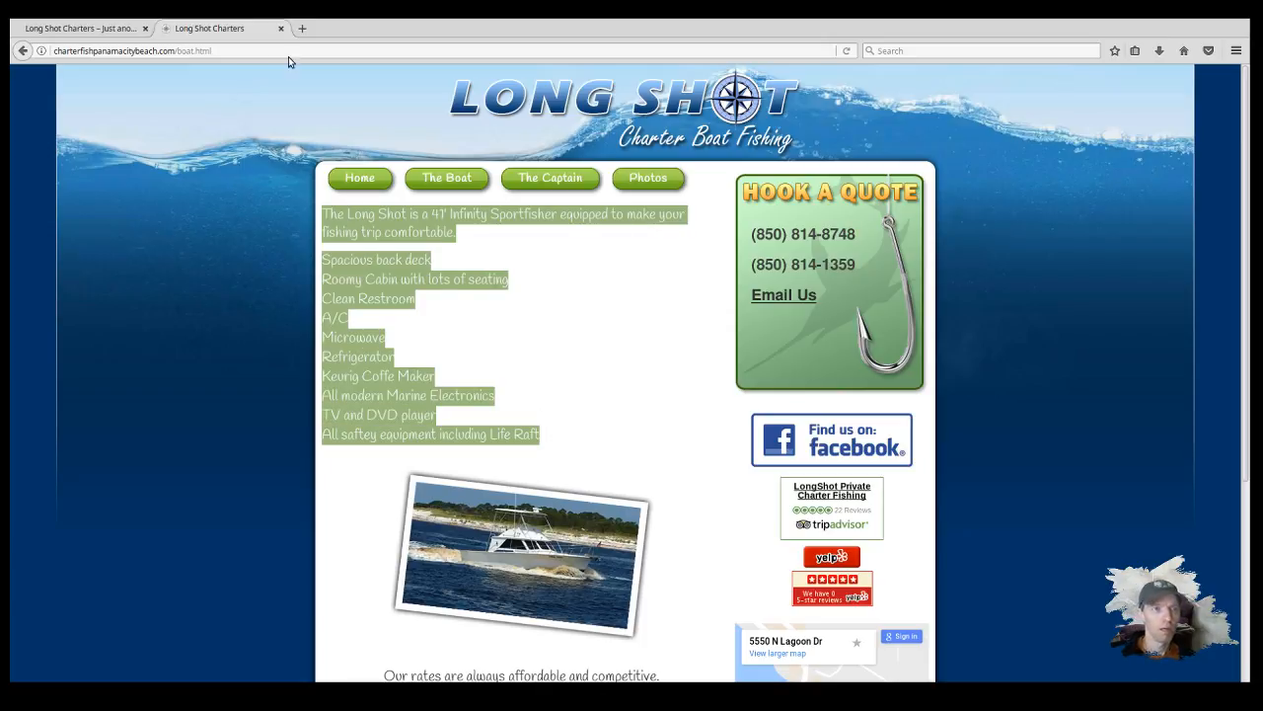
Create a new page titled "The Boat" on the dev WordPress site.
left_click(111, 29)
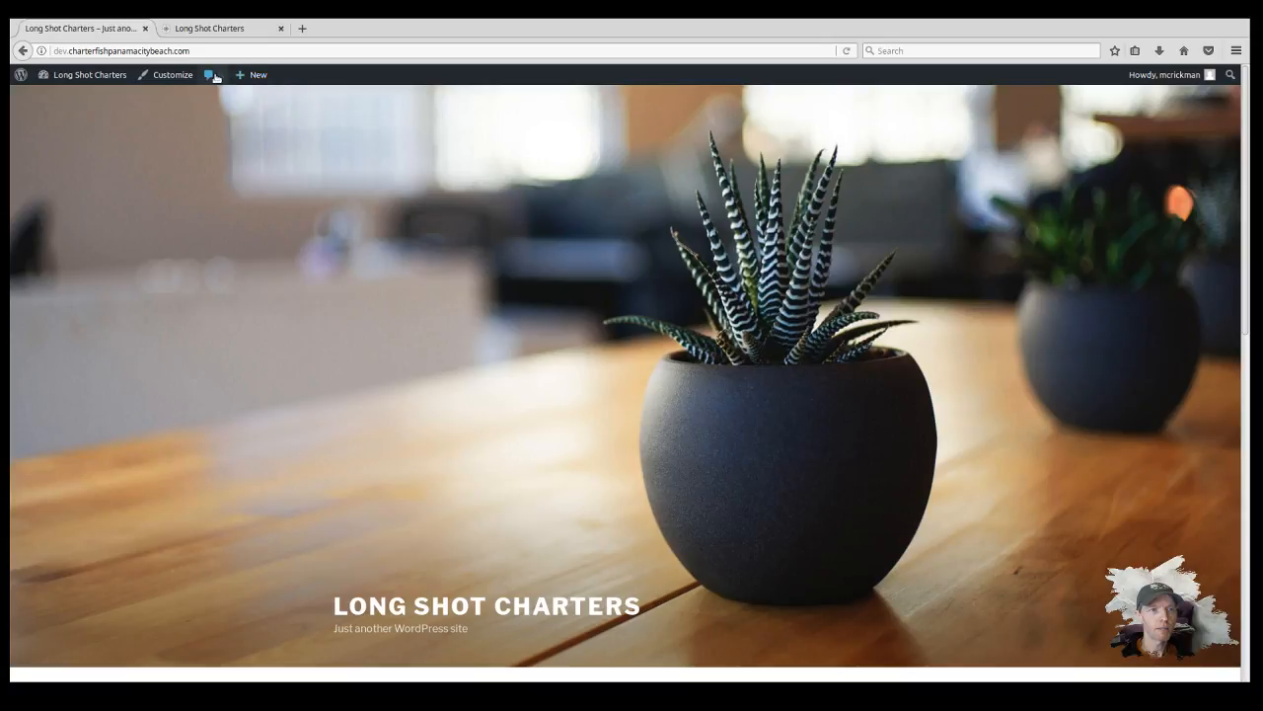
left_click(254, 78)
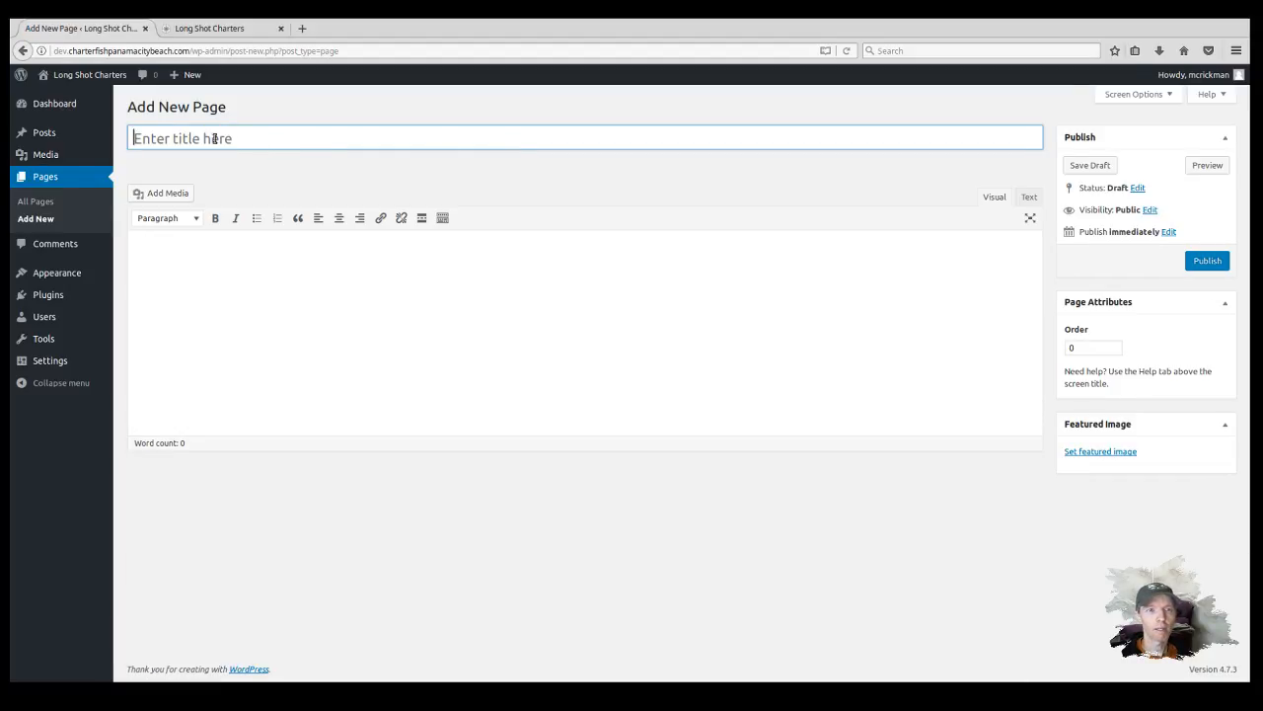
type("T")
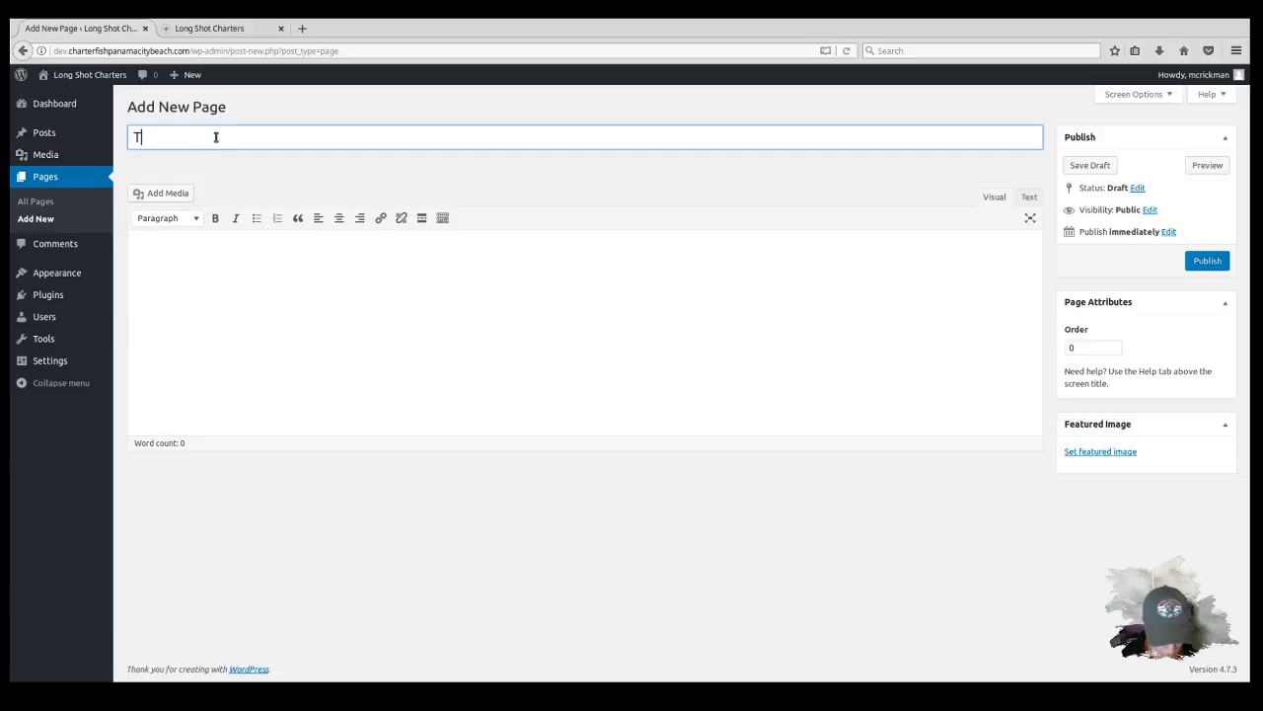
type("he Boat")
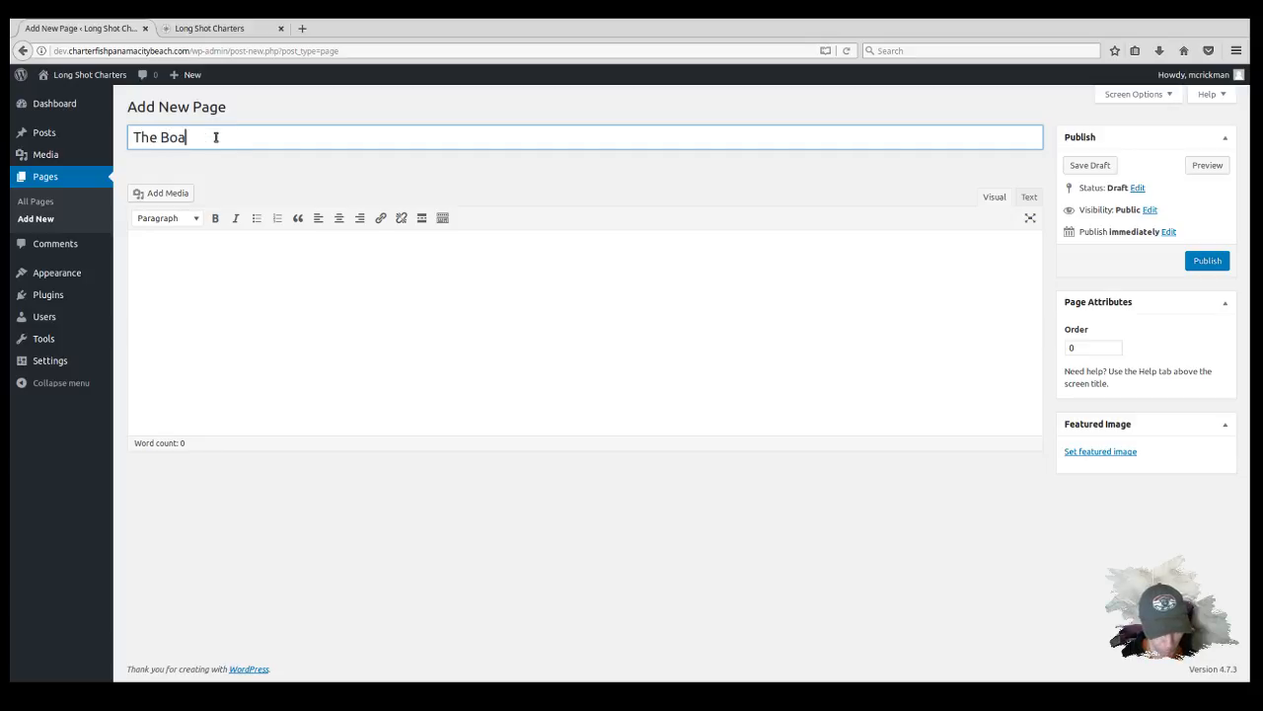
Paste the copied boat text with its formatting into the page body and inspect the class="font-01" attribute in the HTML.
left_click(163, 260)
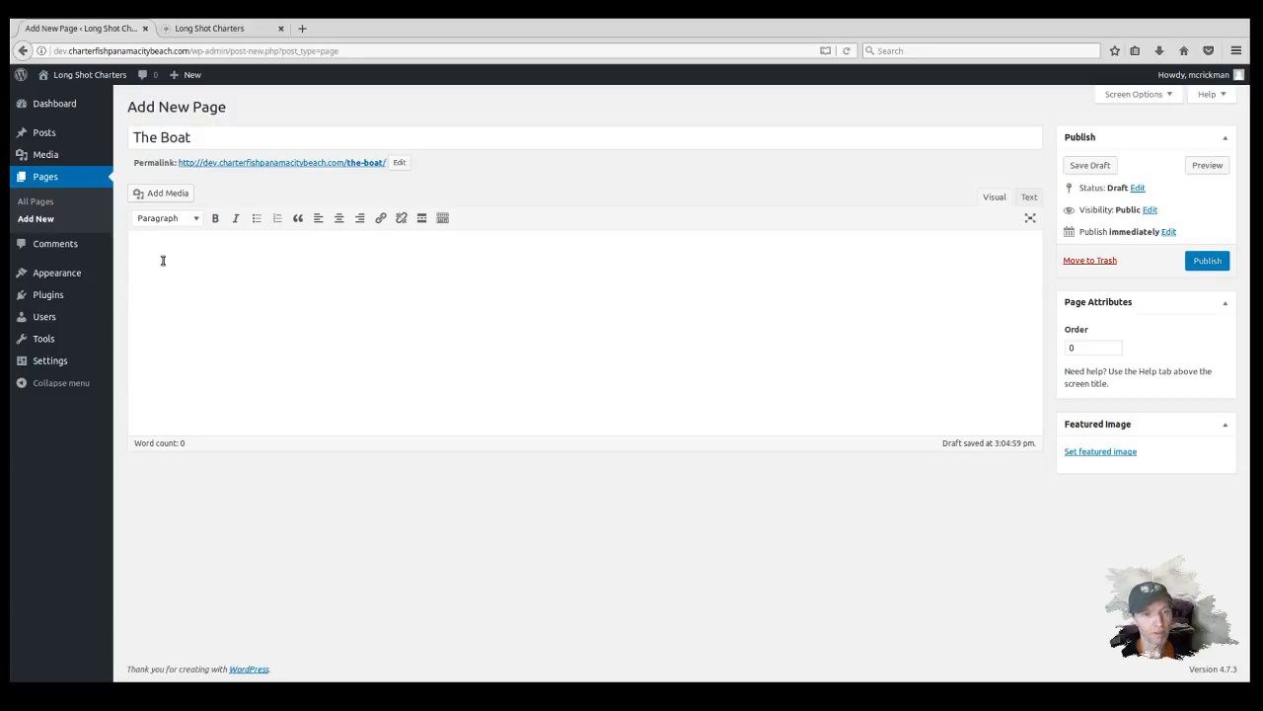
key("ctrl+v")
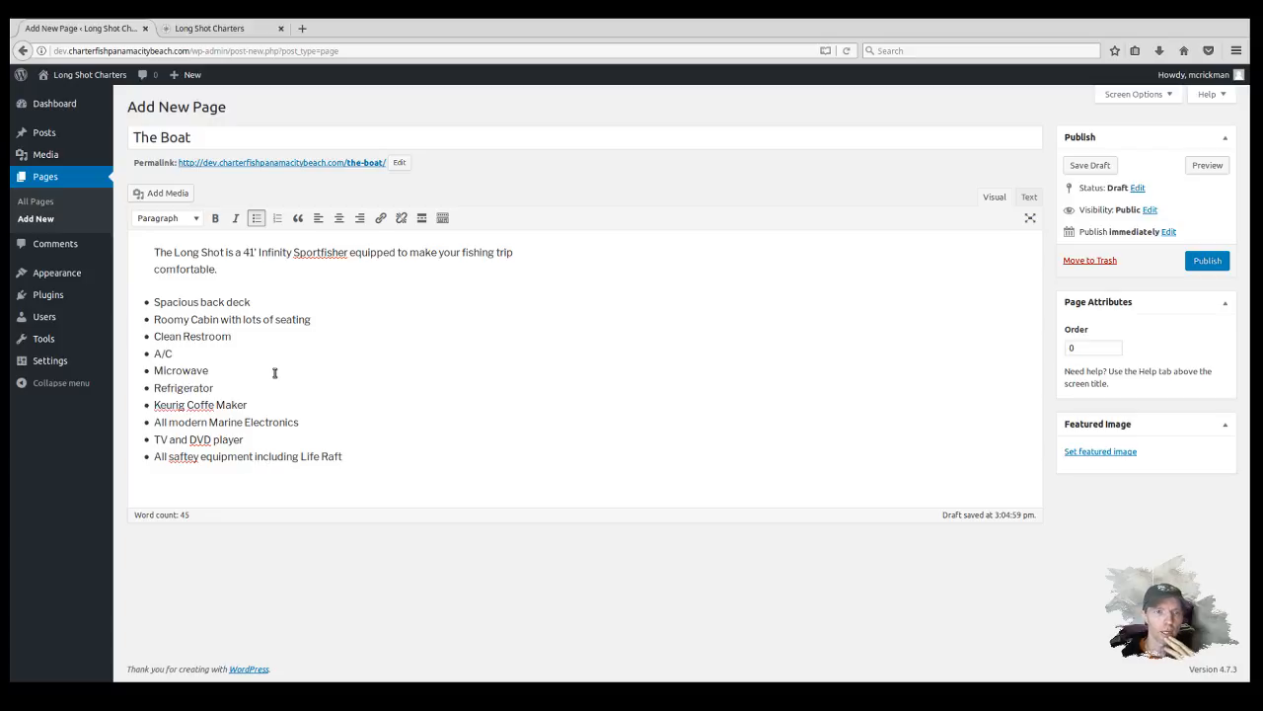
left_click(1029, 198)
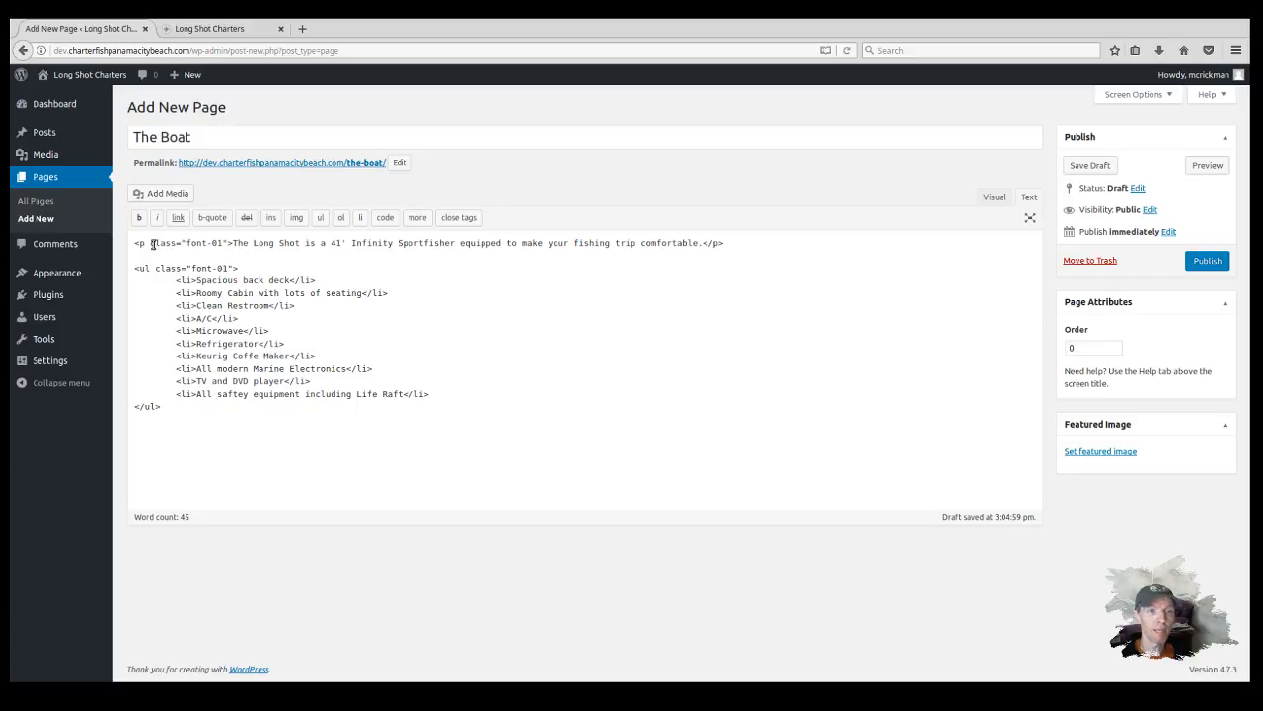
left_click_drag(150, 243, 229, 243)
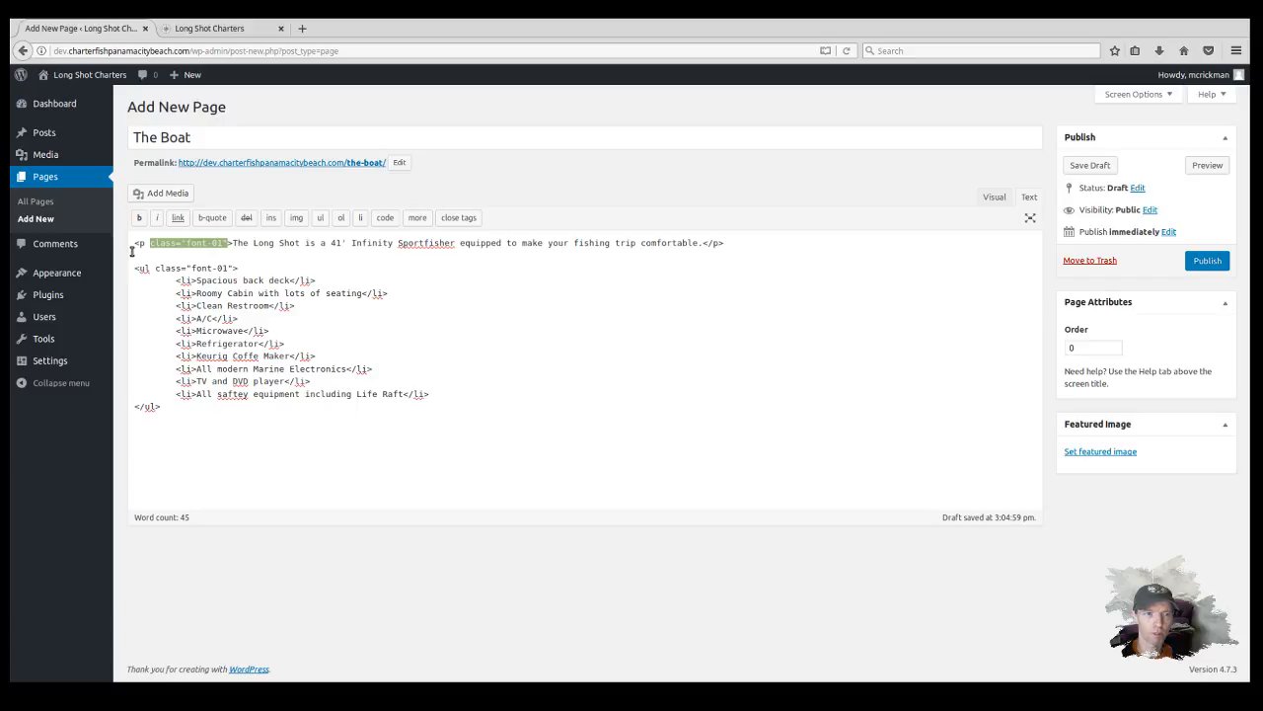
Replace the page body with the boat text pasted without its formatting and check the resulting HTML source.
left_click_drag(135, 242, 242, 403)
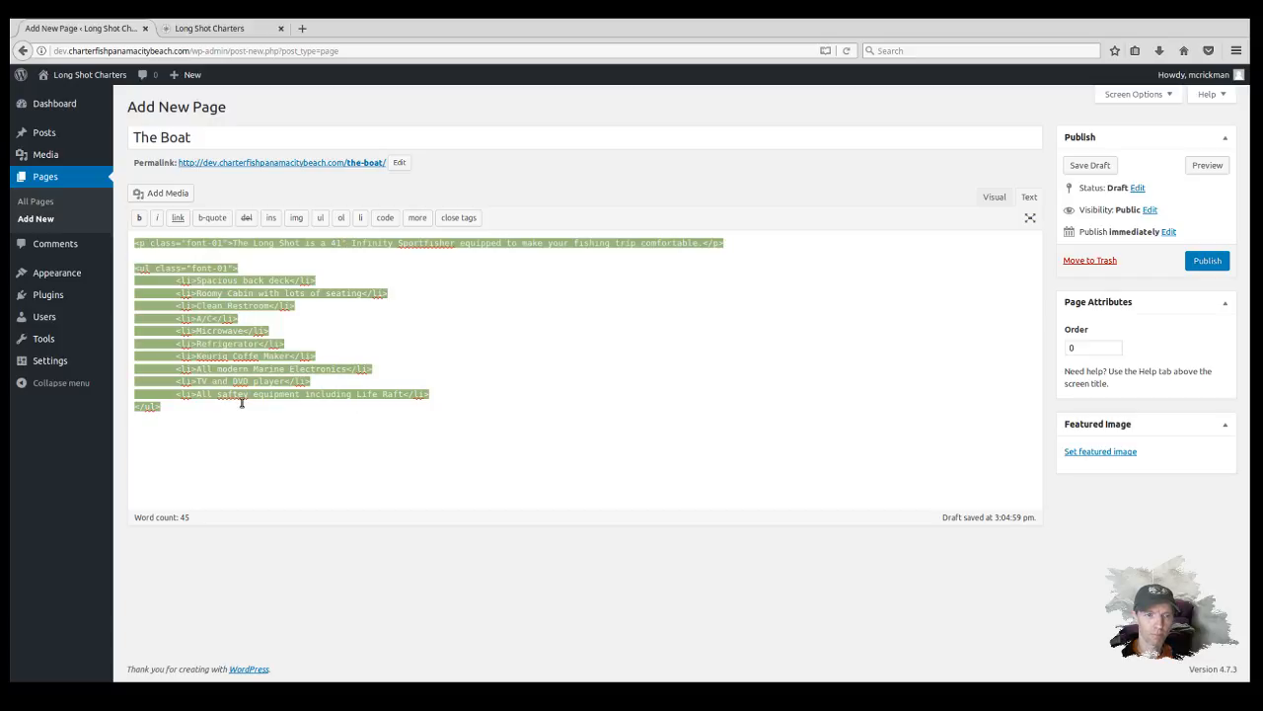
key("BackSpace")
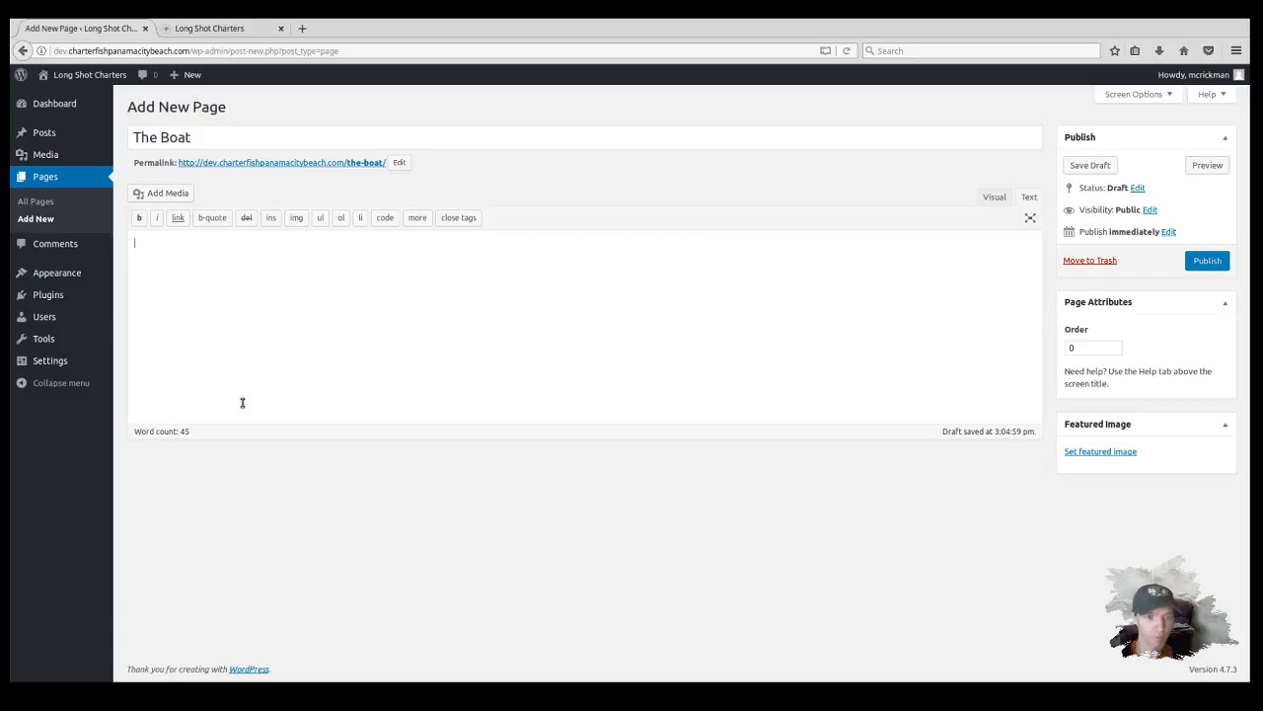
left_click(995, 197)
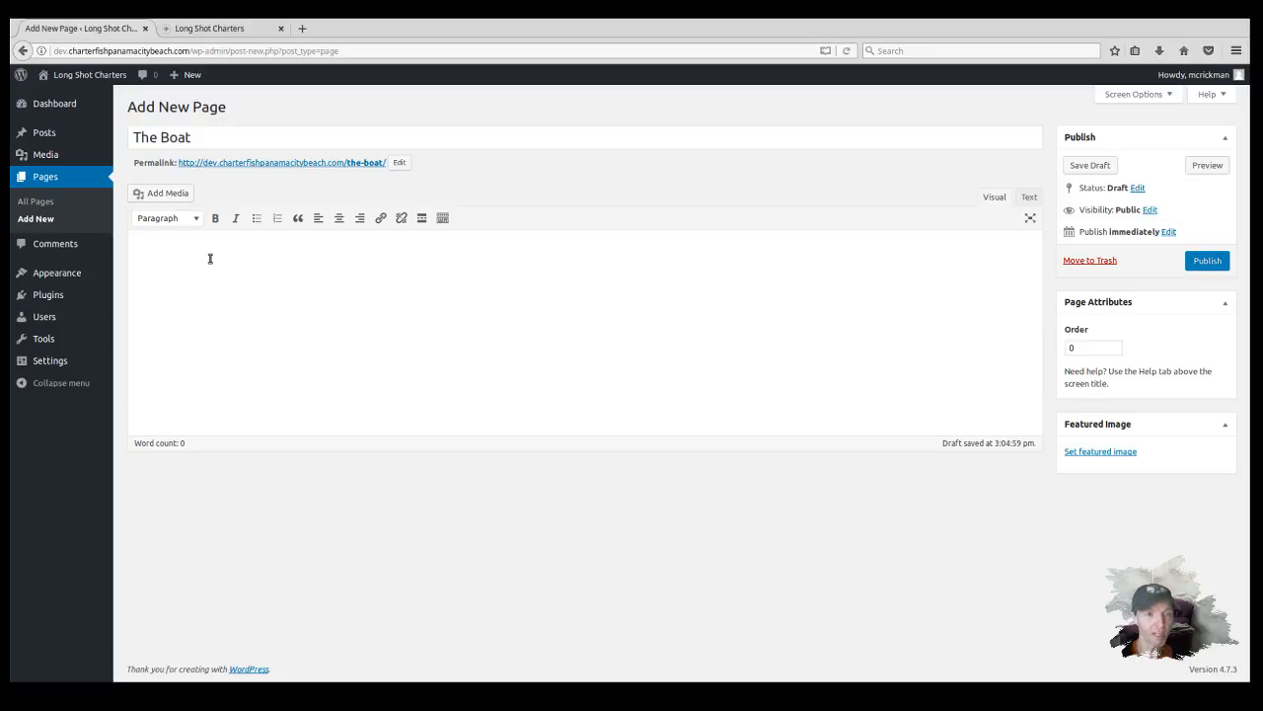
key("ctrl+v")
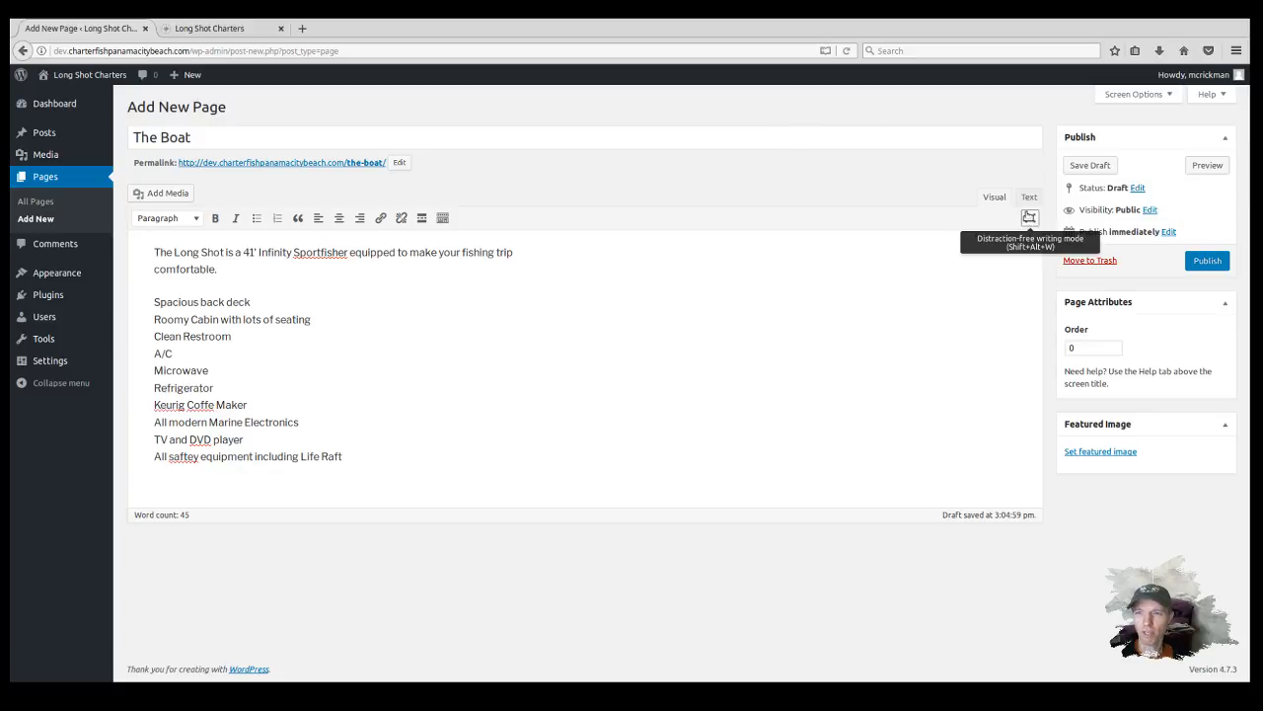
left_click(1029, 197)
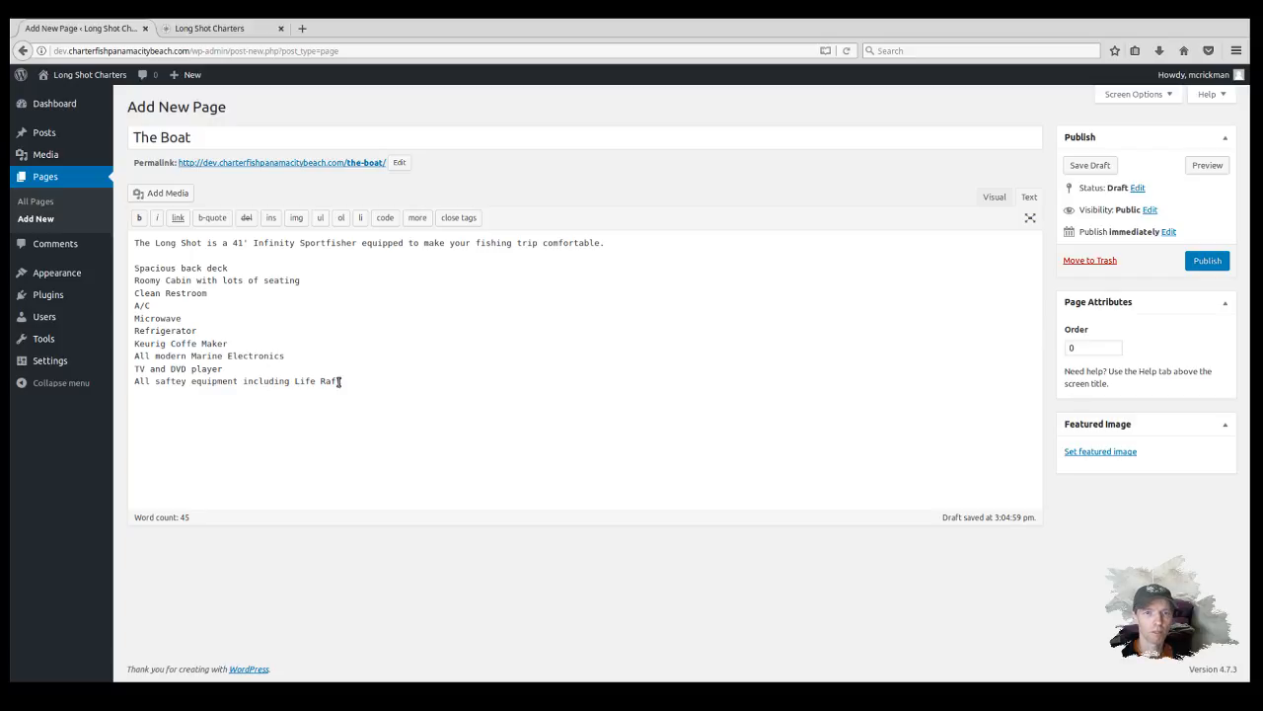
Try inserting an opening and closing code tag before the first sentence and delete both tags again.
left_click(389, 219)
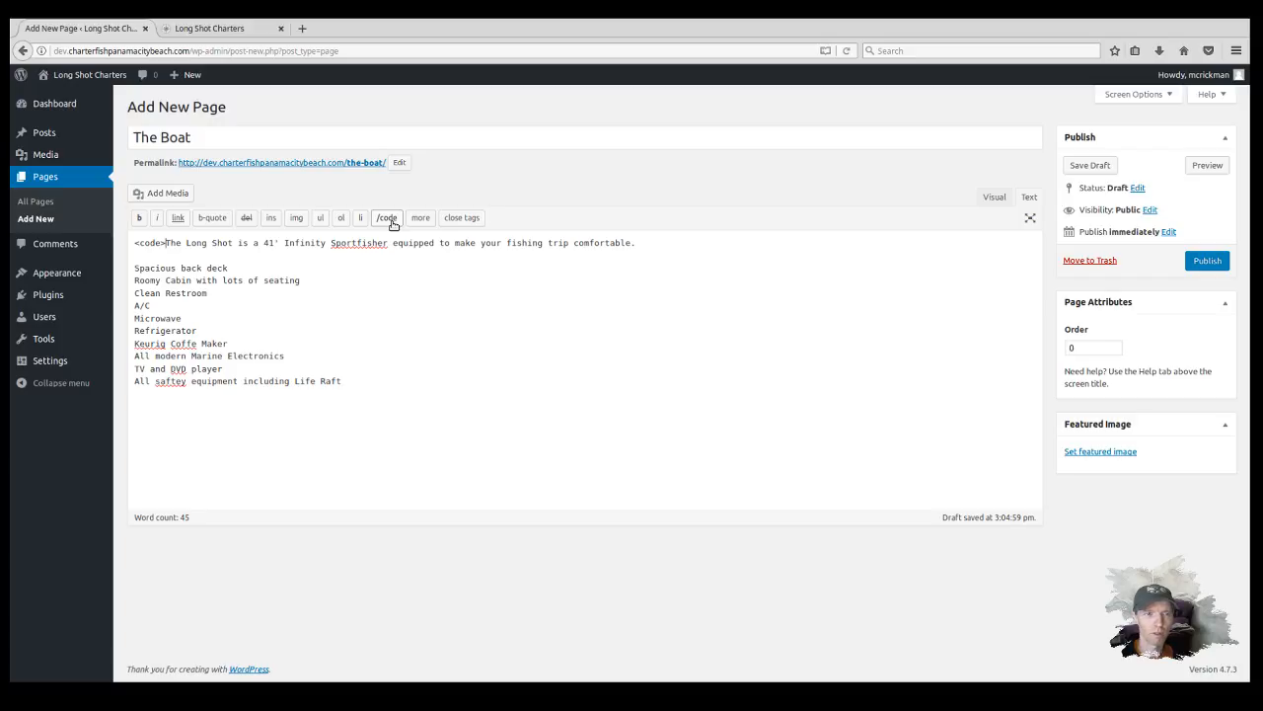
left_click(389, 219)
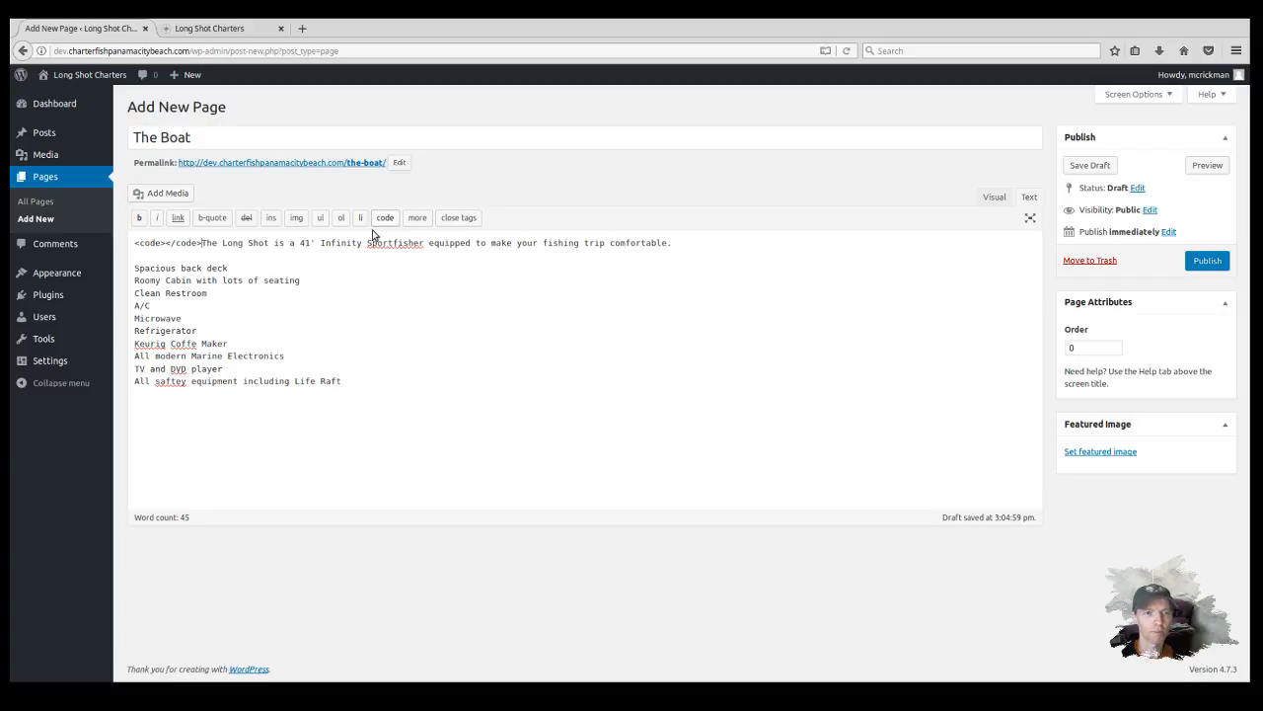
key("BackSpace")
key("BackSpace")
key("BackSpace")
key("BackSpace")
key("BackSpace")
key("BackSpace")
key("BackSpace")
key("BackSpace")
key("BackSpace")
key("BackSpace")
key("BackSpace")
key("BackSpace")
key("BackSpace")
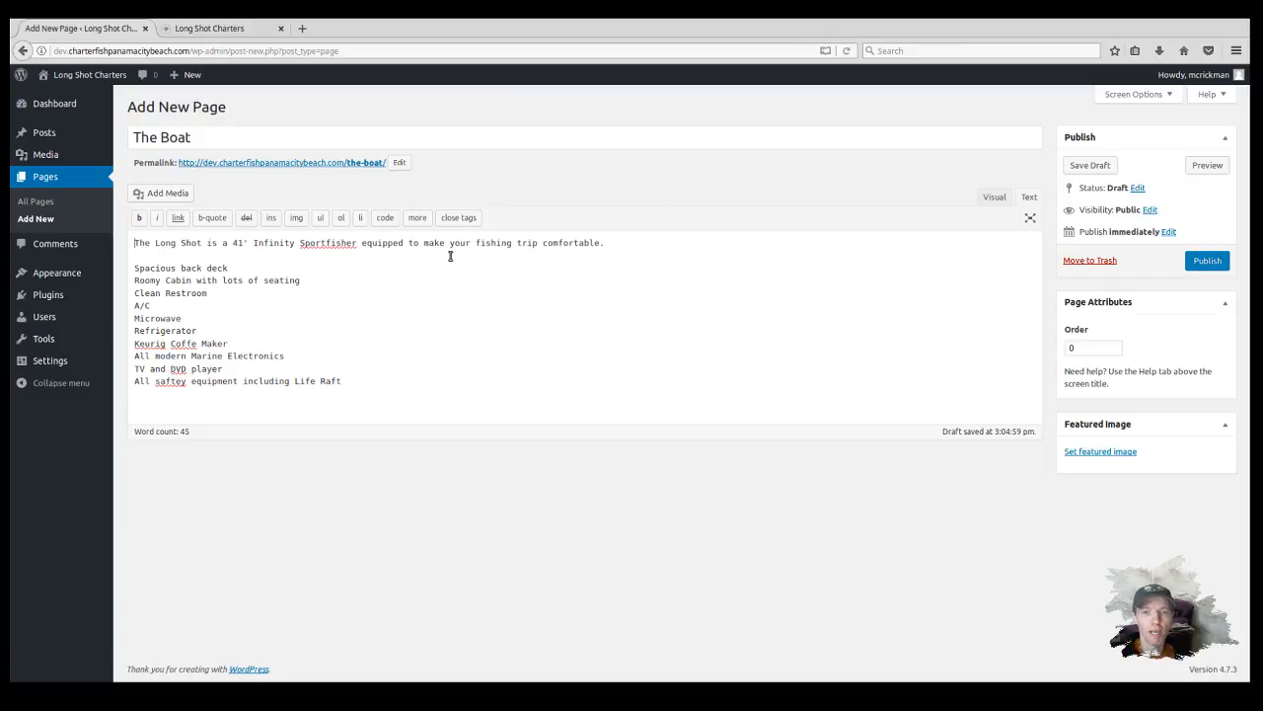
Copy the entire boat description and equipment list from the page body in the visual editor.
left_click(995, 200)
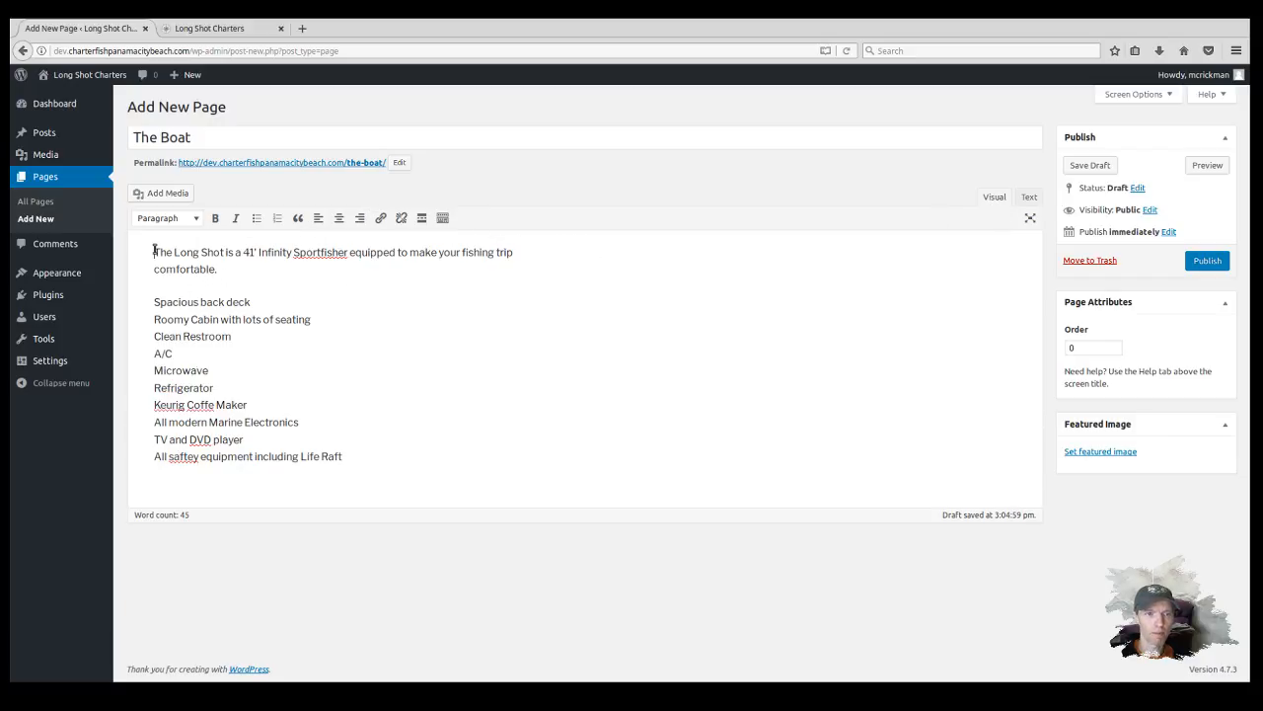
left_click_drag(154, 251, 416, 455)
key("ctrl+c")
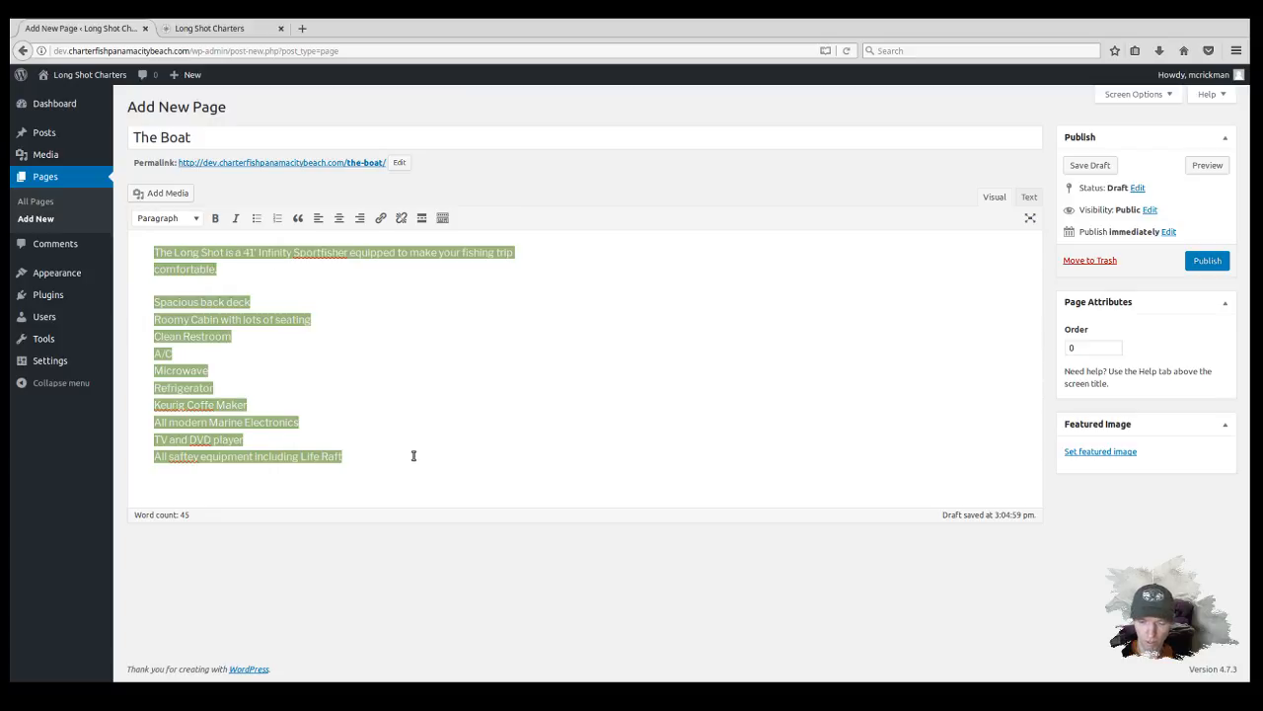
Replace the page body with the copied boat description and equipment list, inspect its HTML source, and return to the visual editor.
key("BackSpace")
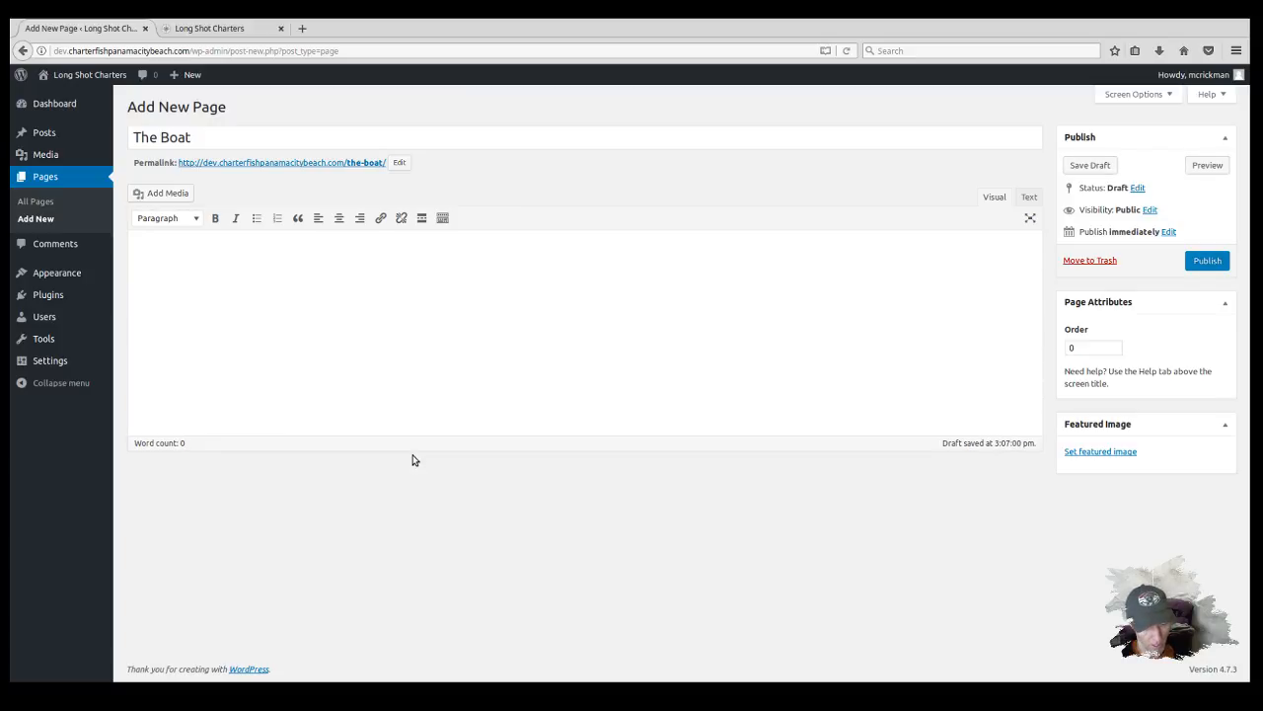
key("ctrl+v")
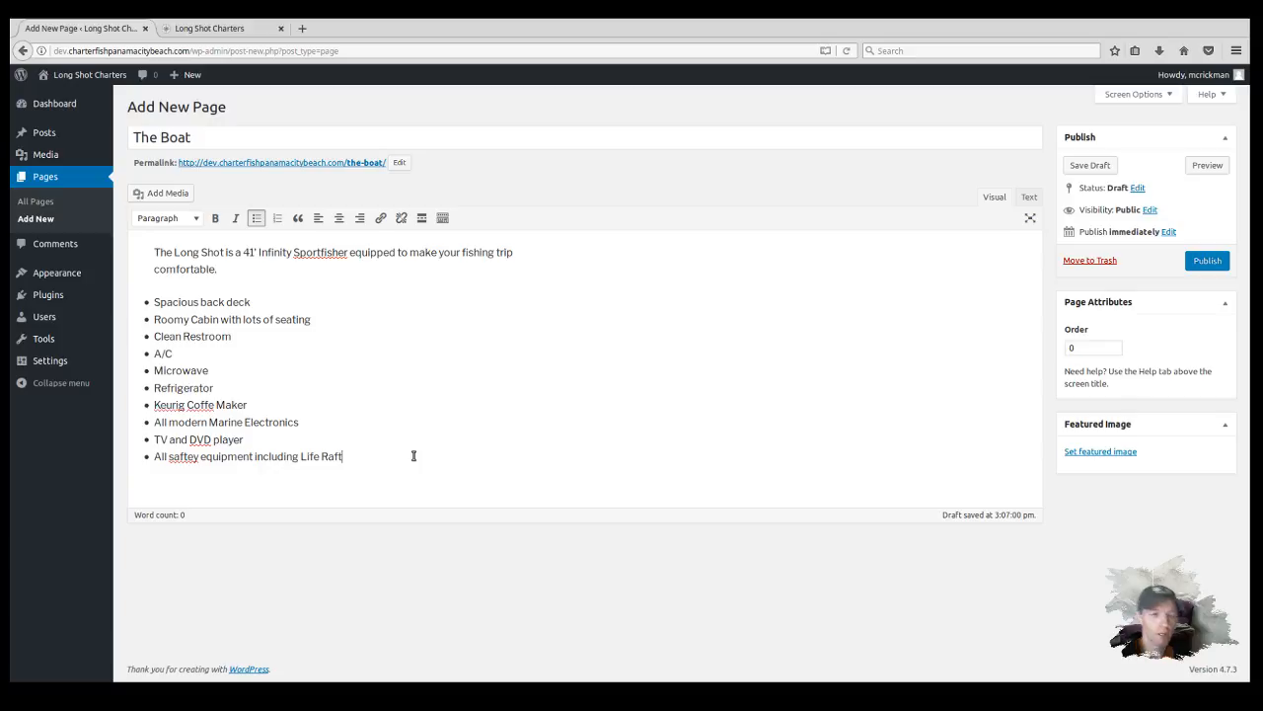
left_click(1029, 198)
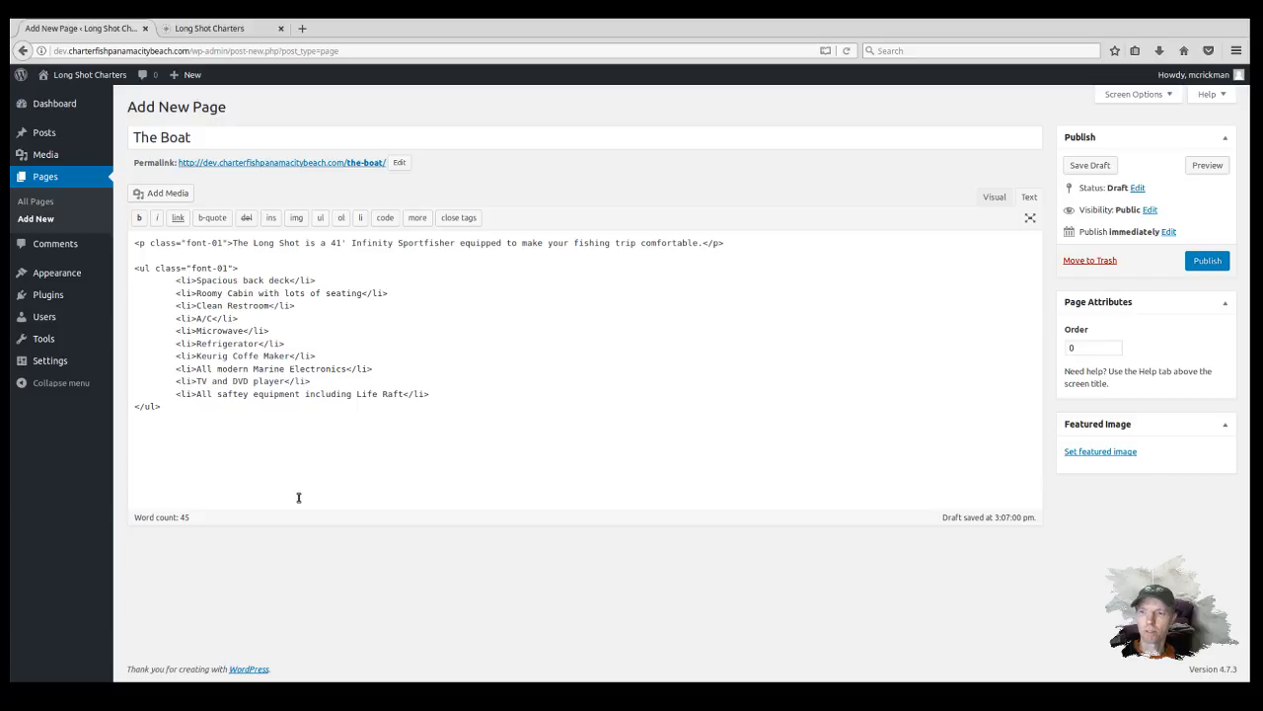
left_click(304, 446)
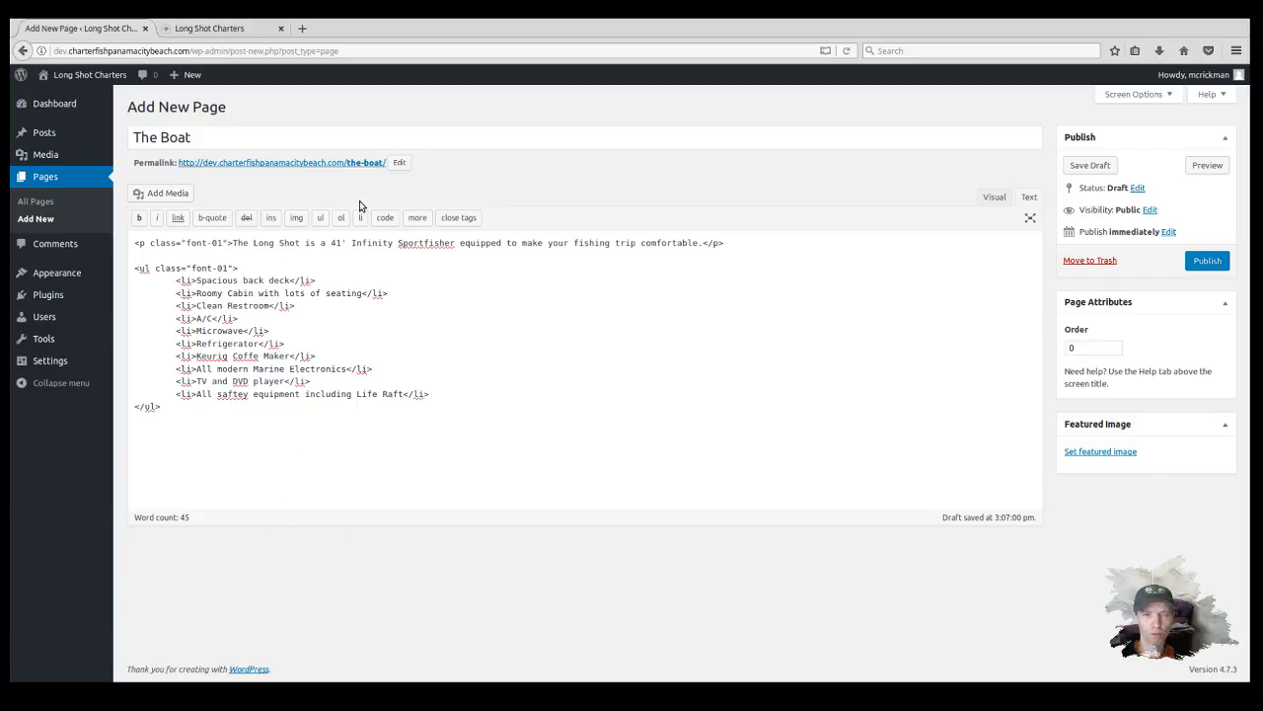
left_click(992, 196)
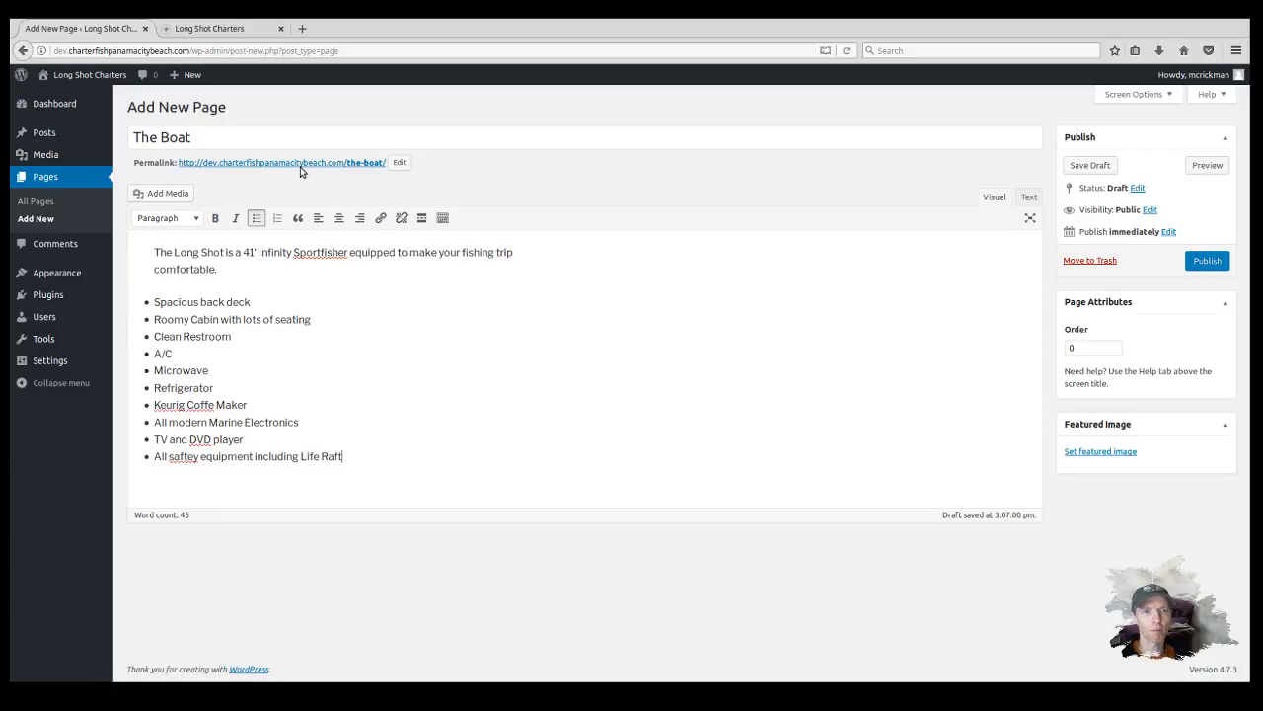
Check the live boat page's address and try setting the new page's permalink slug to boat.html.
left_click(398, 163)
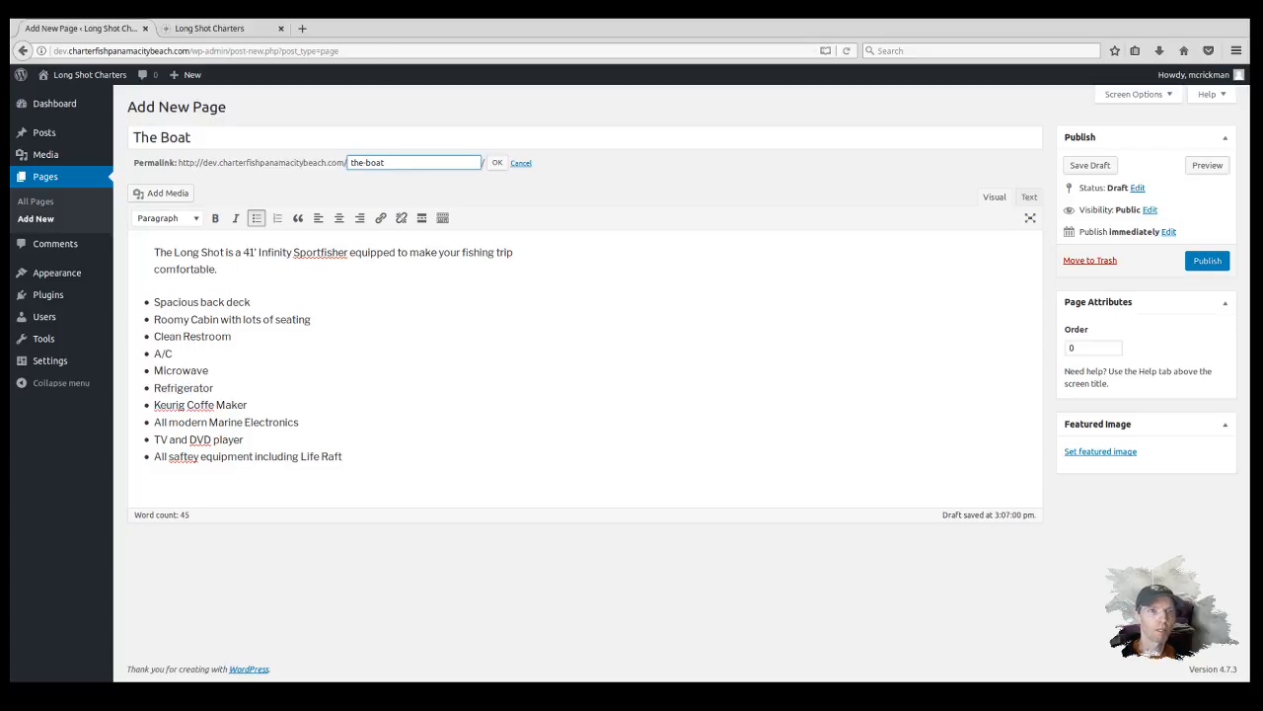
left_click(228, 30)
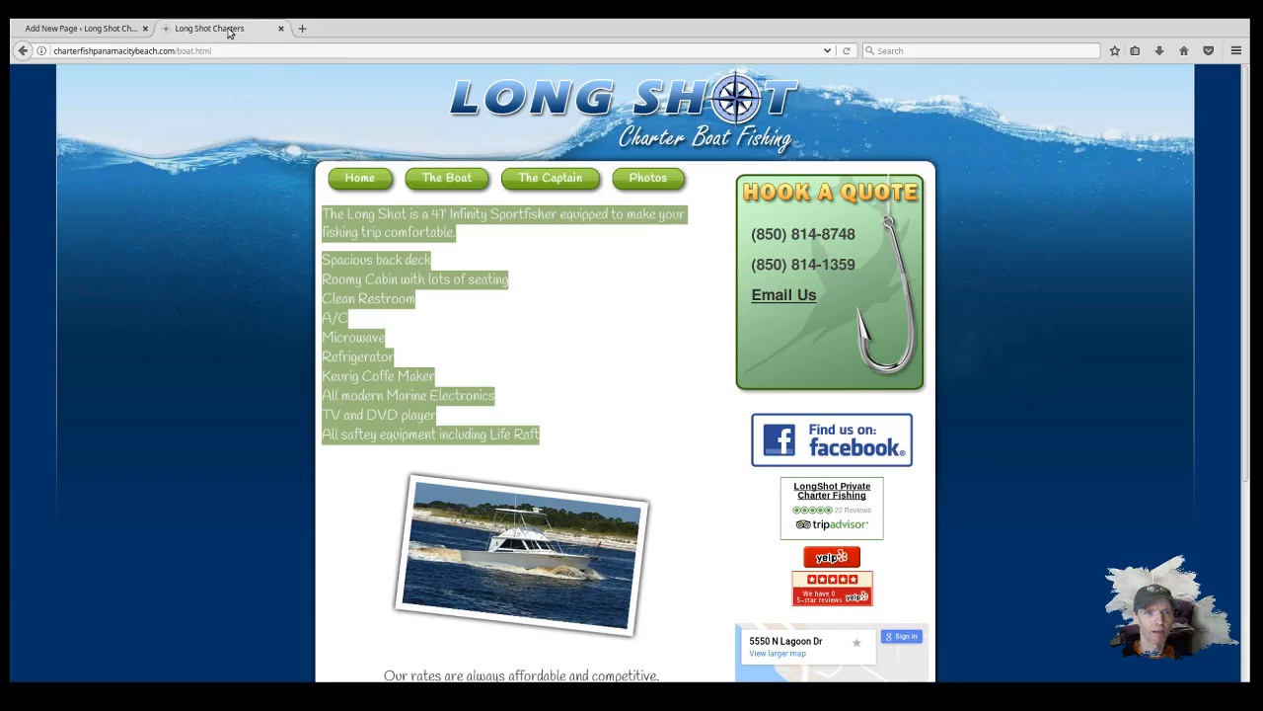
left_click(226, 141)
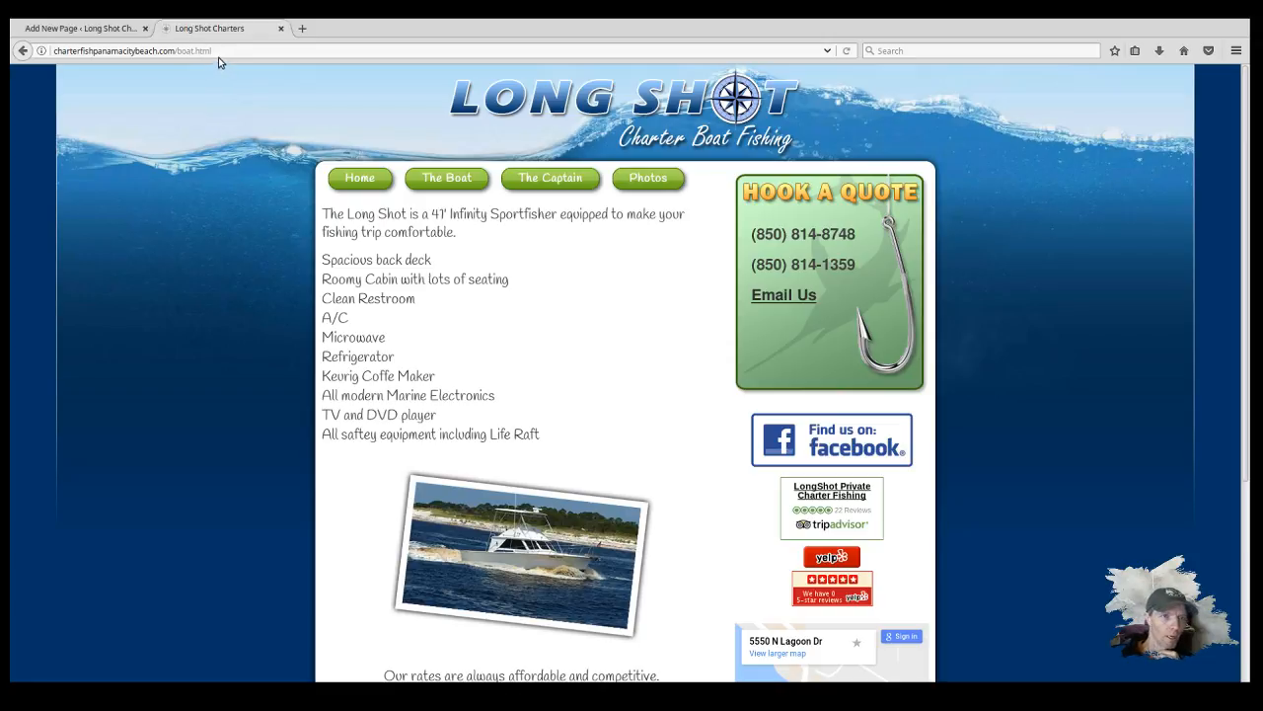
left_click(126, 30)
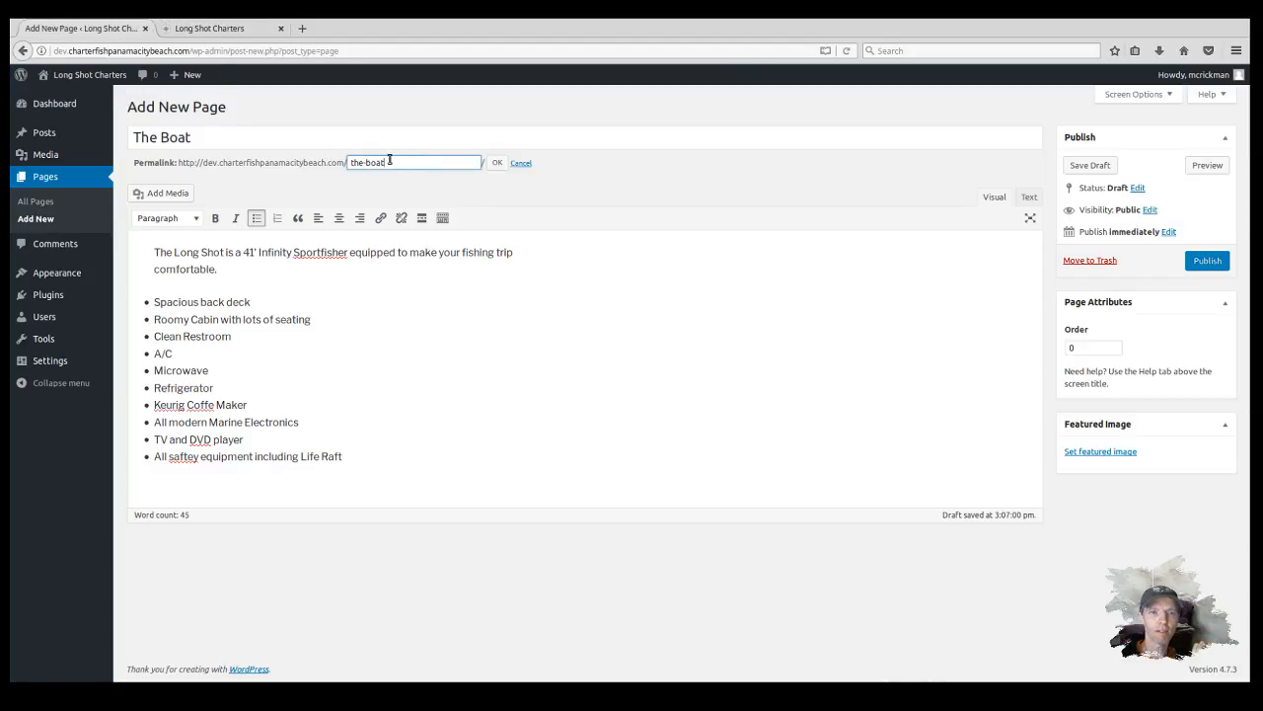
left_click_drag(387, 161, 350, 160)
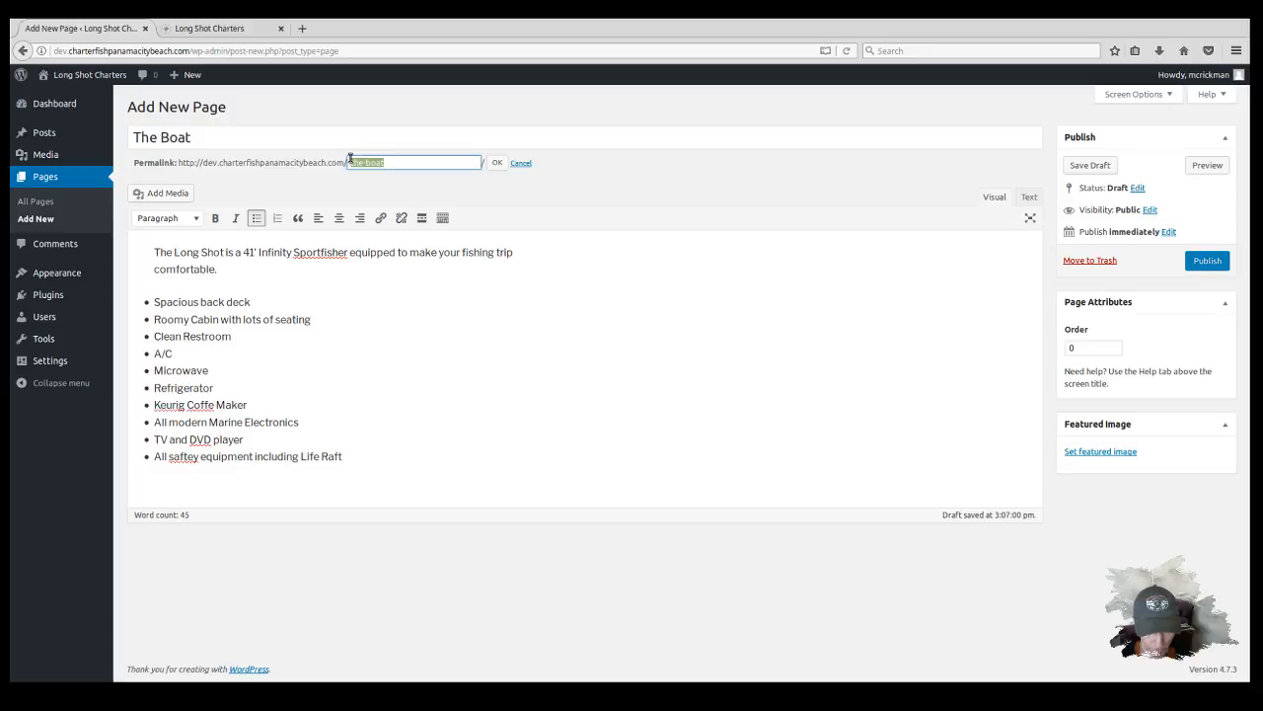
type("boat")
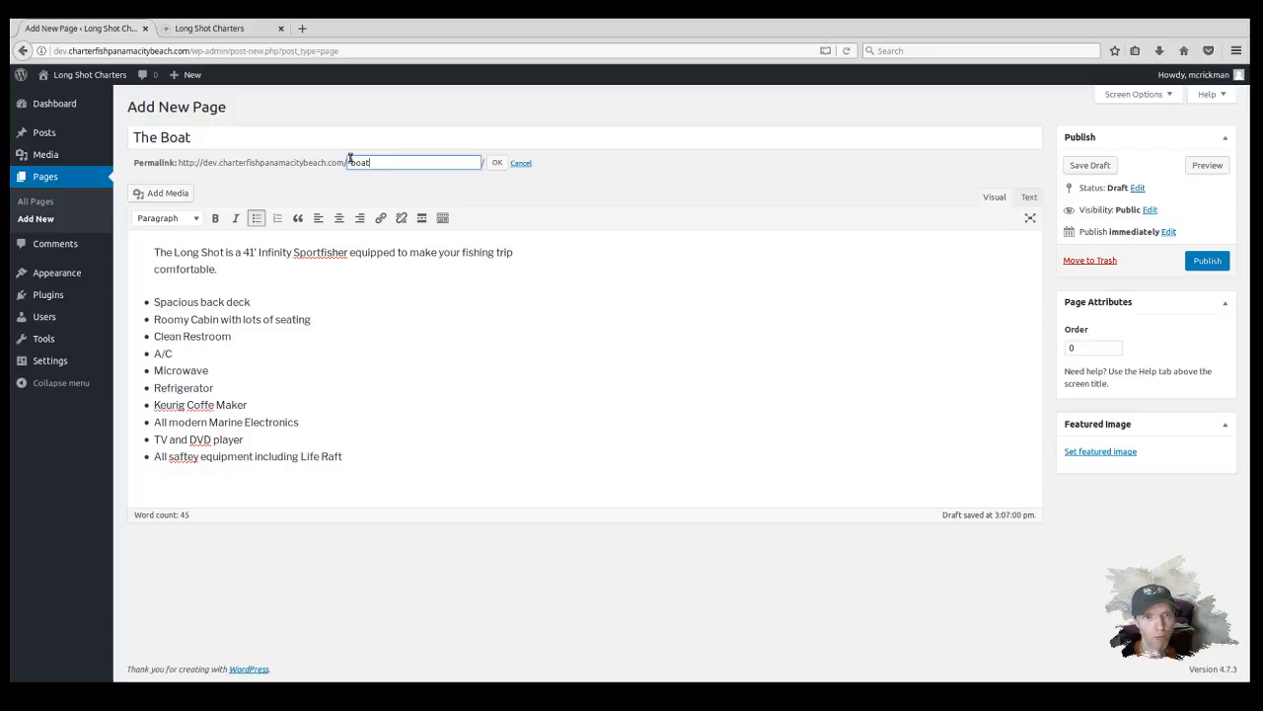
type(".ht")
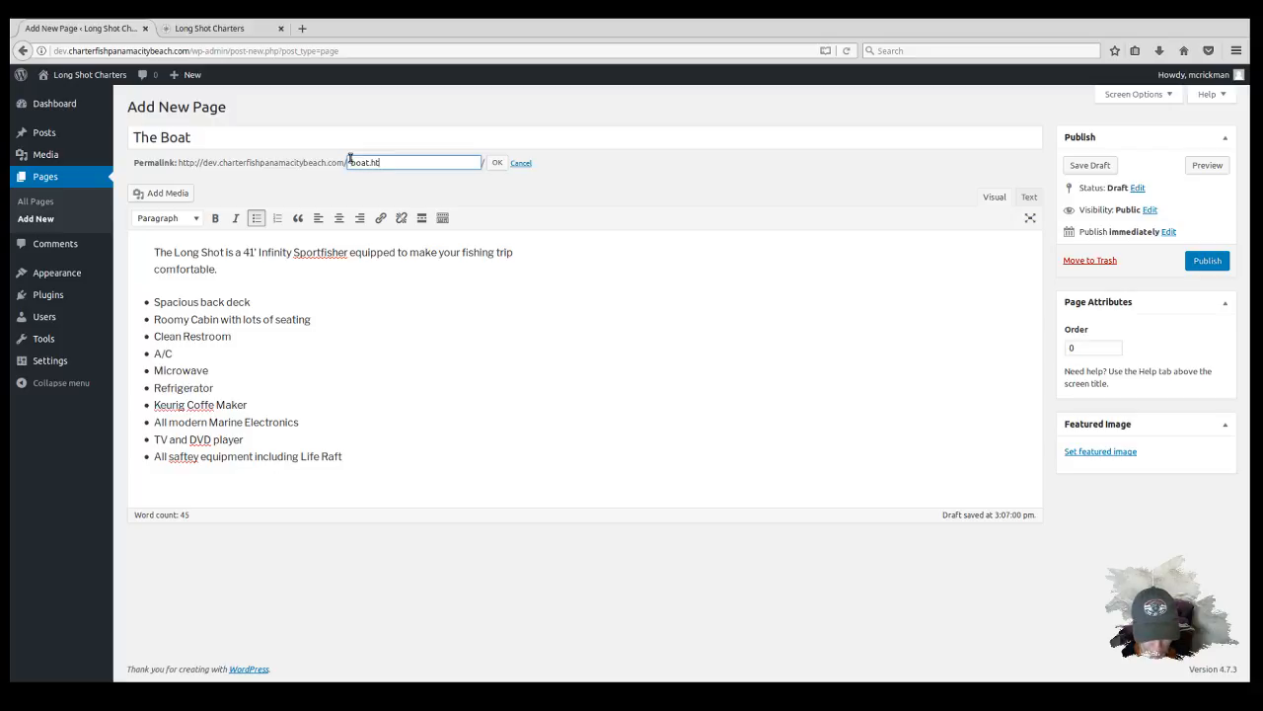
type("ml")
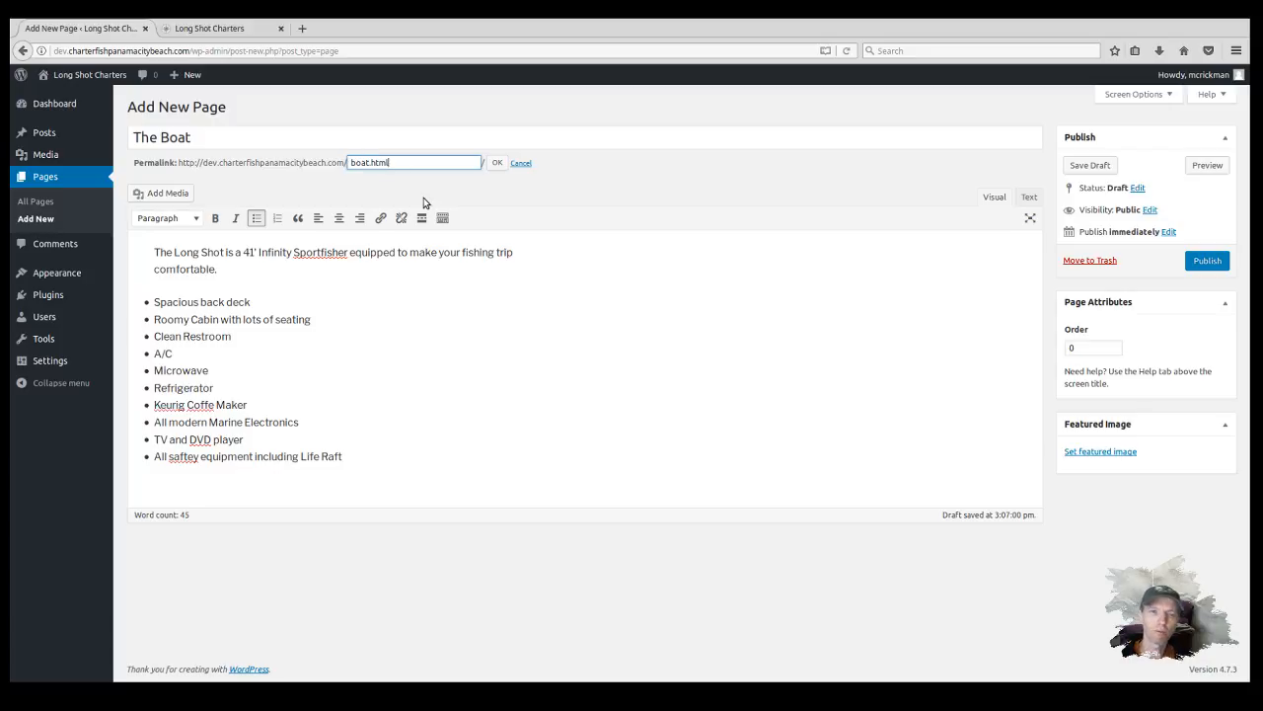
left_click(499, 163)
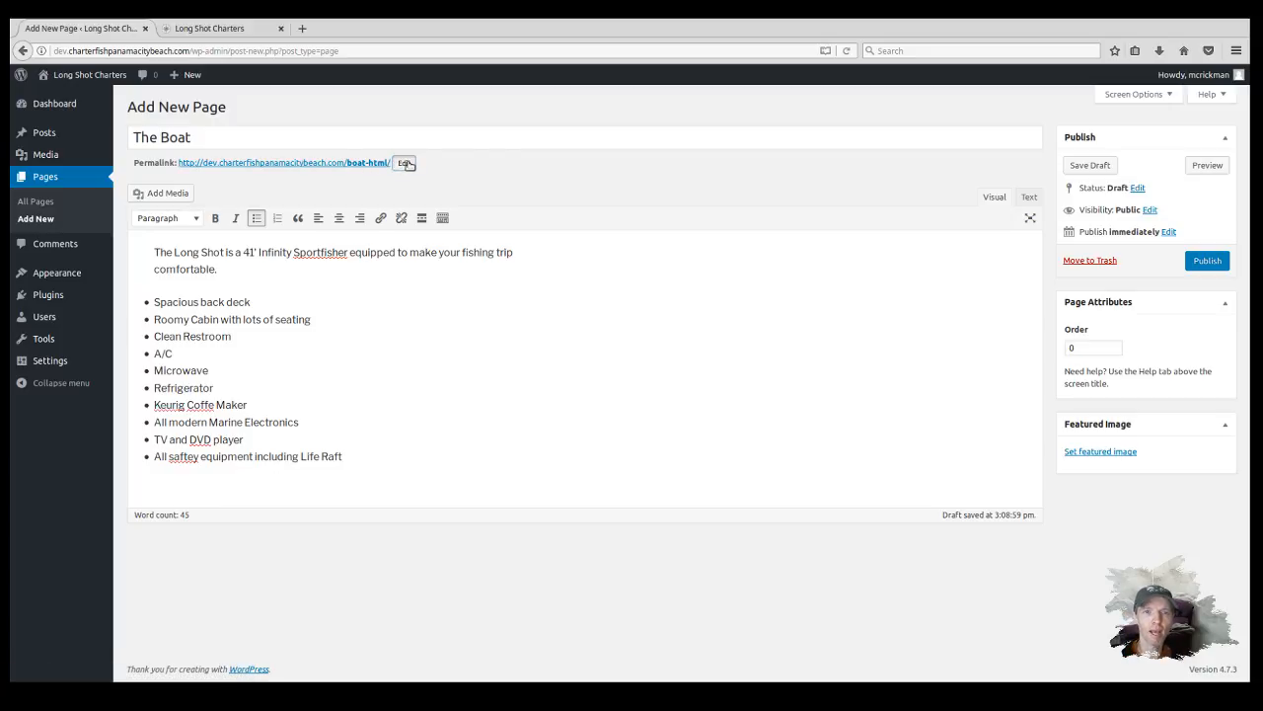
Set The Boat page's permalink slug to boat and publish the page.
left_click(406, 161)
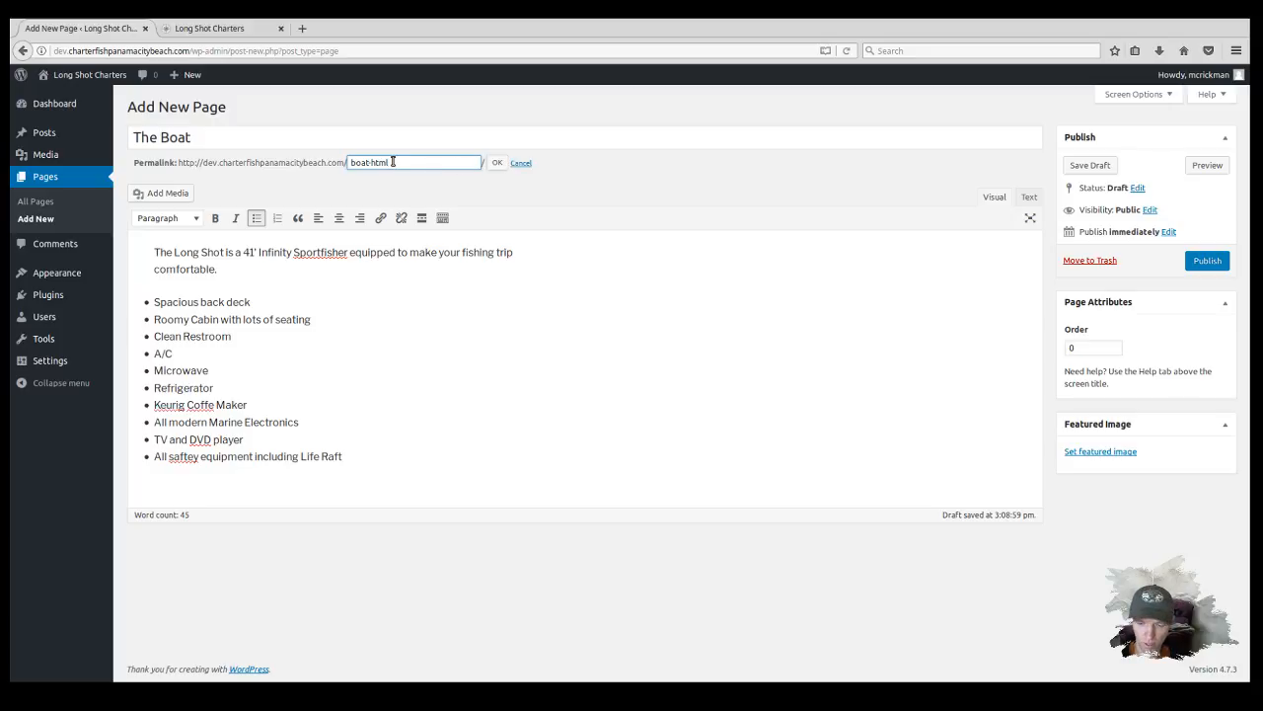
key("BackSpace")
key("BackSpace")
key("BackSpace")
key("BackSpace")
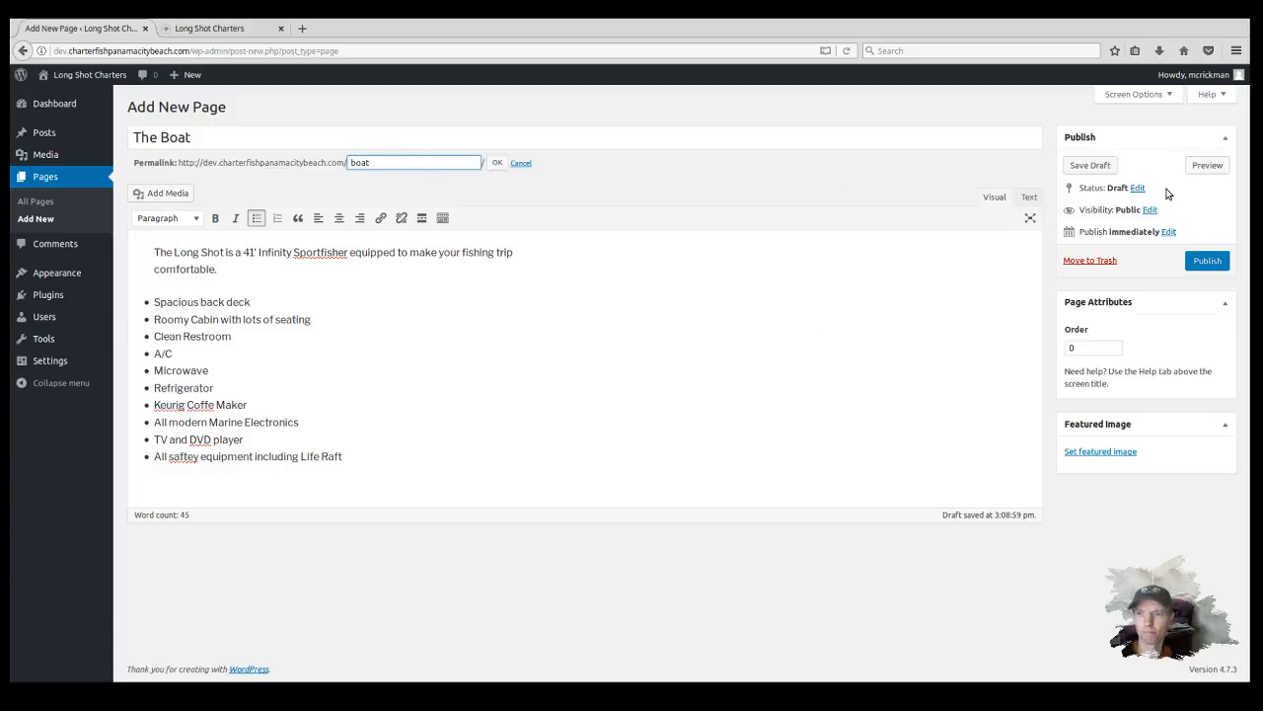
left_click(1208, 261)
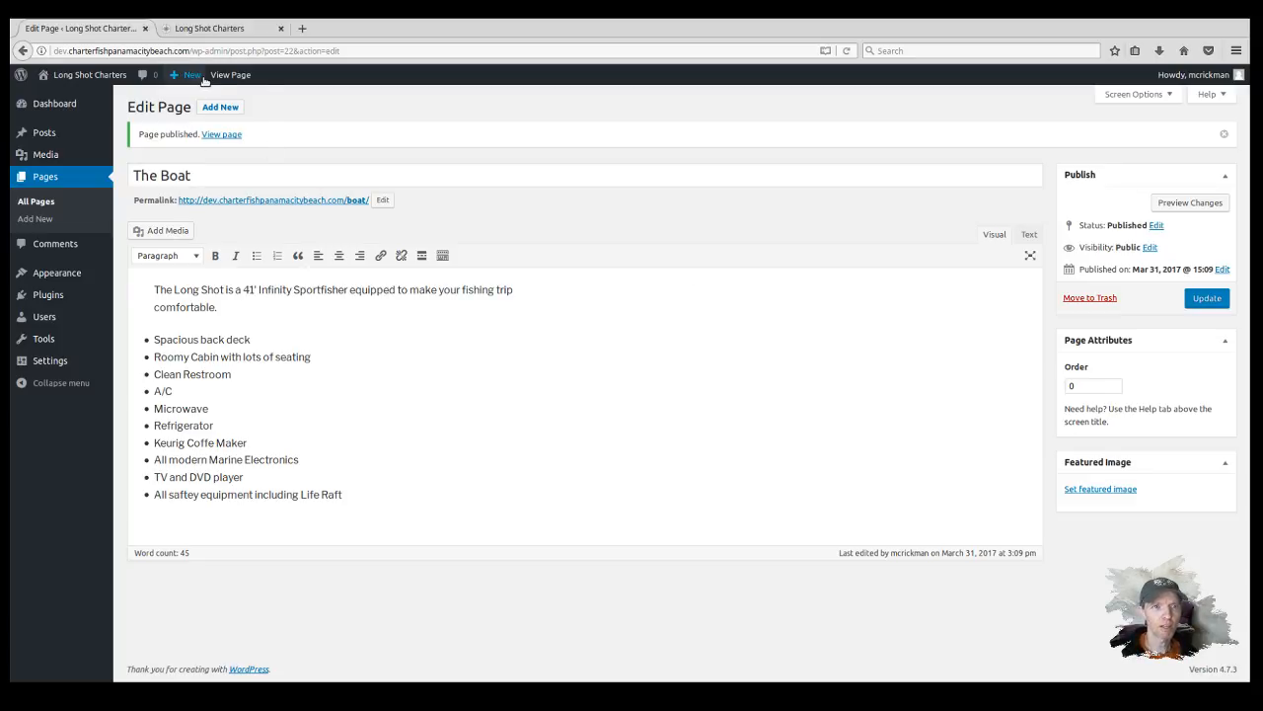
Create a new page and copy both biography paragraphs from the live site's The Captain page.
mouse_move(198, 77)
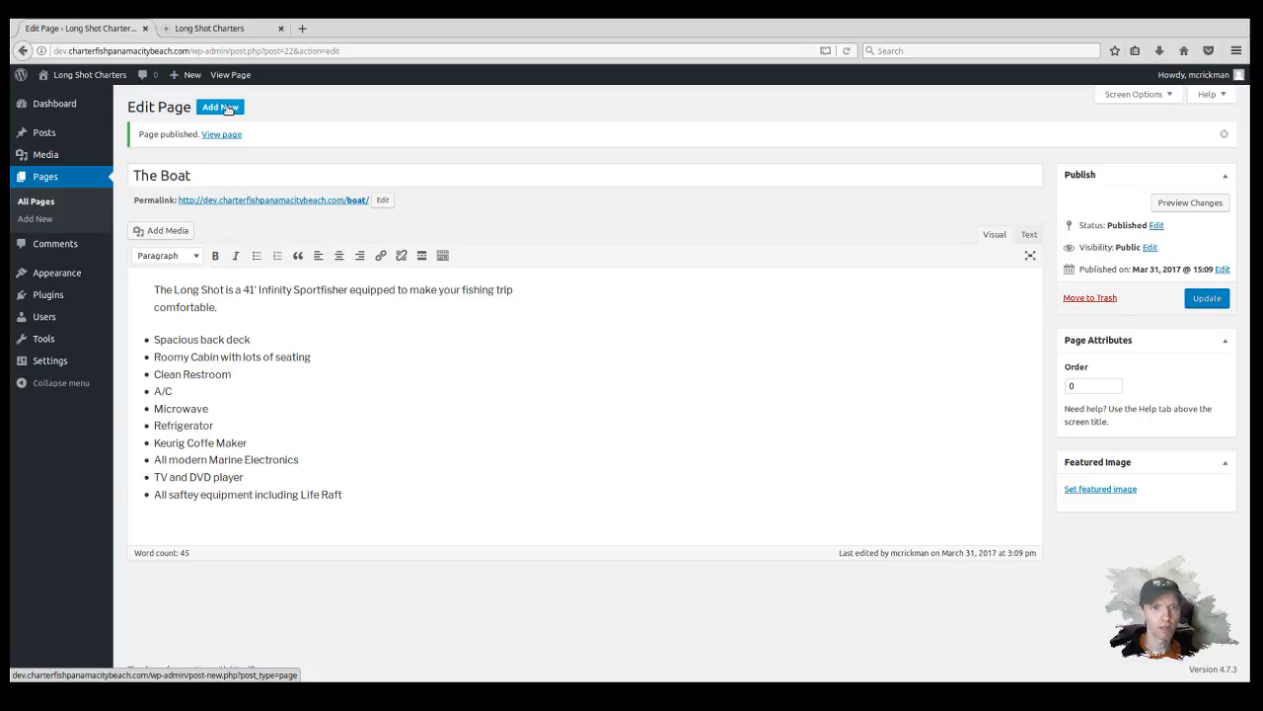
left_click(234, 111)
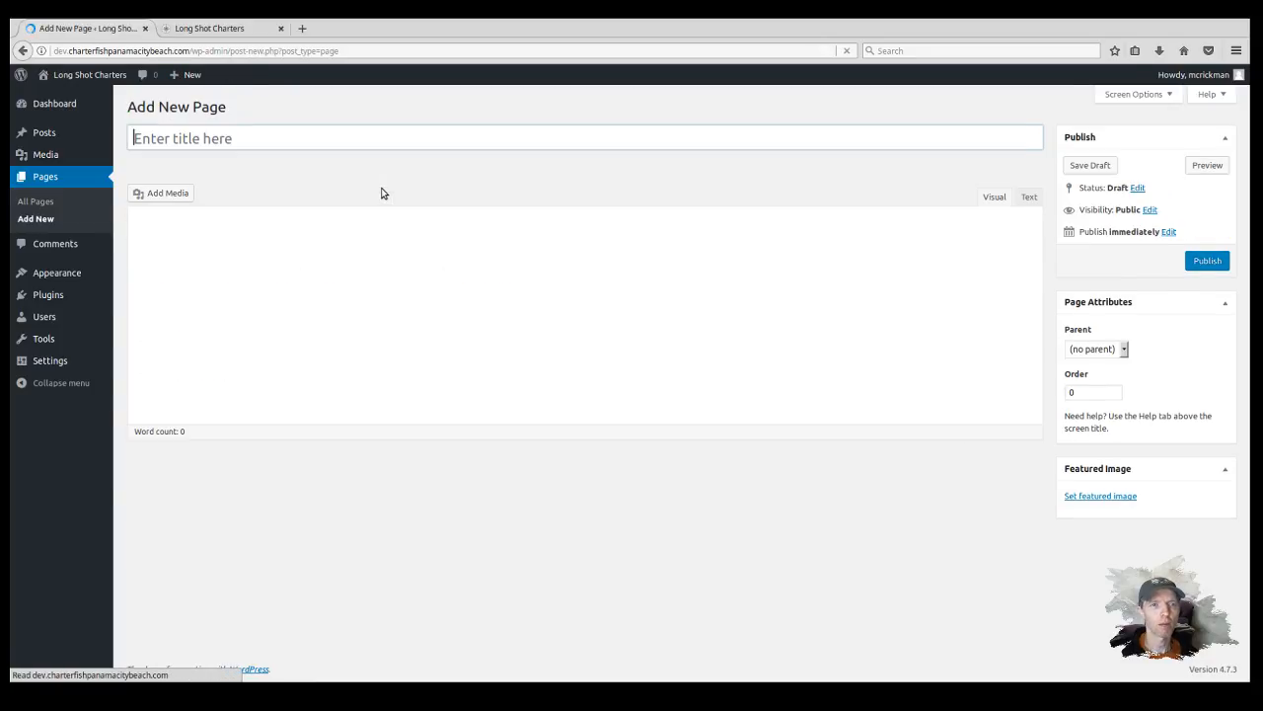
left_click(210, 27)
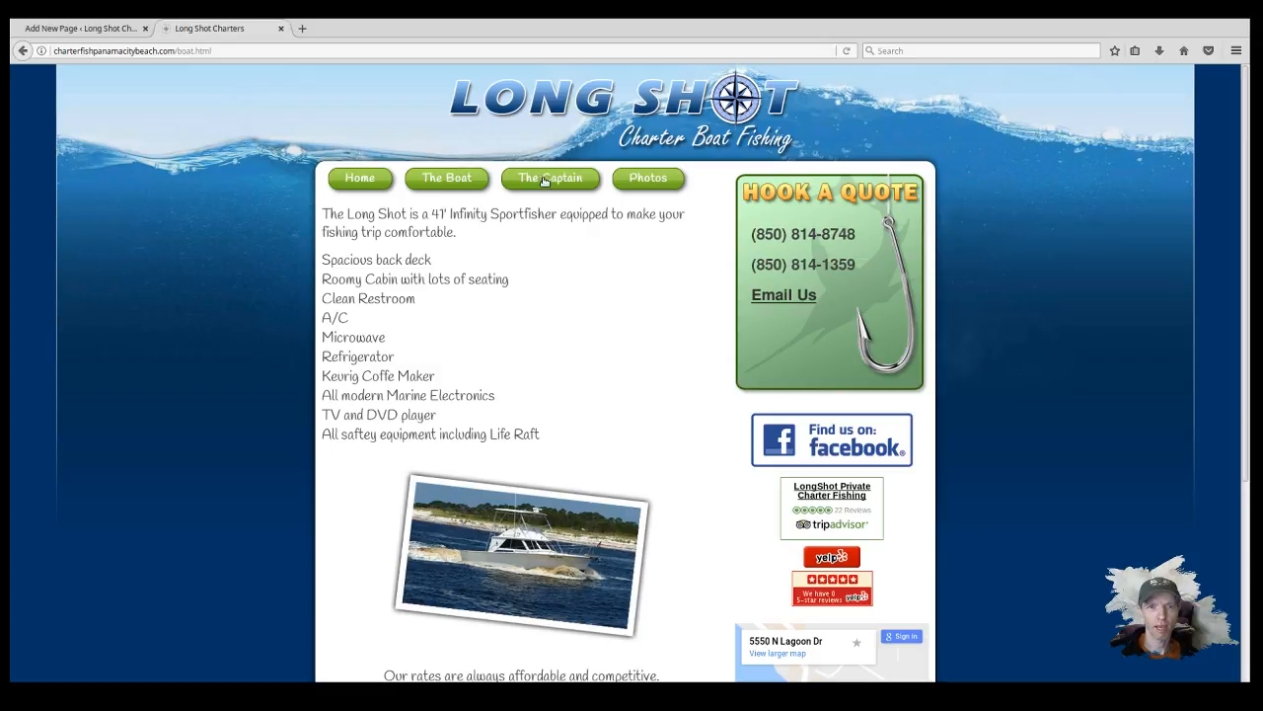
left_click(551, 179)
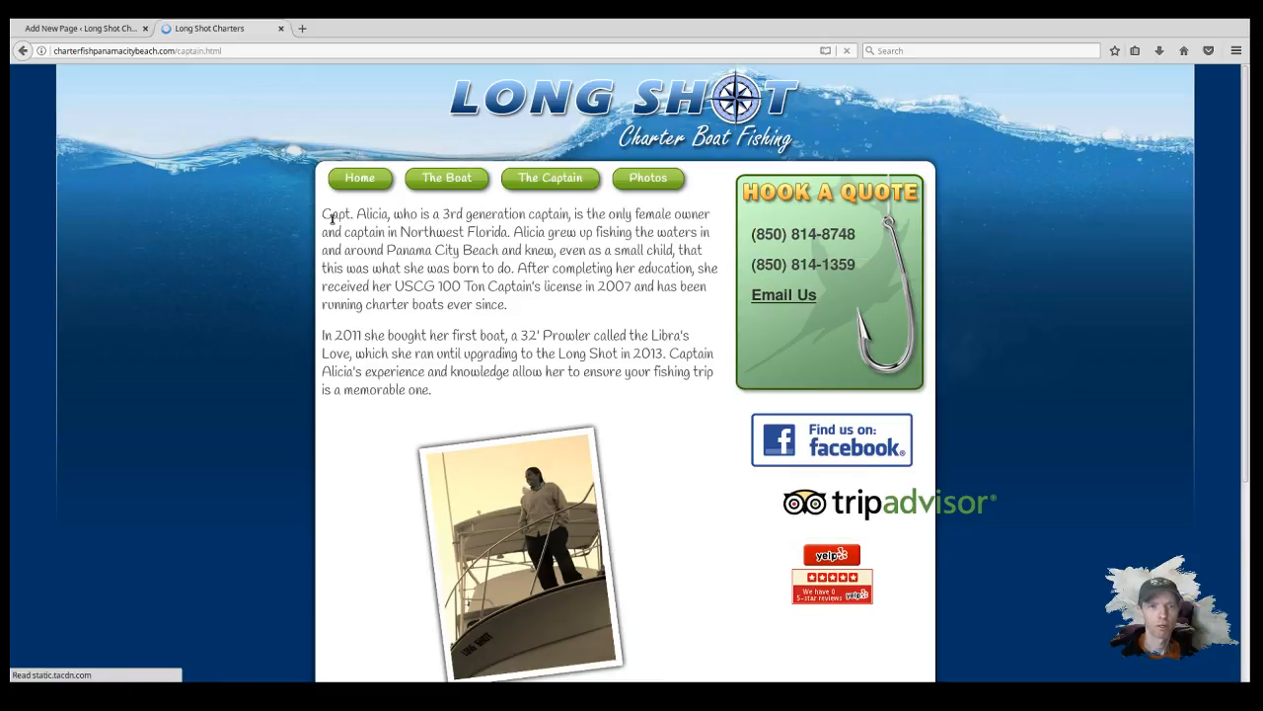
left_click_drag(324, 213, 524, 393)
key("ctrl+c")
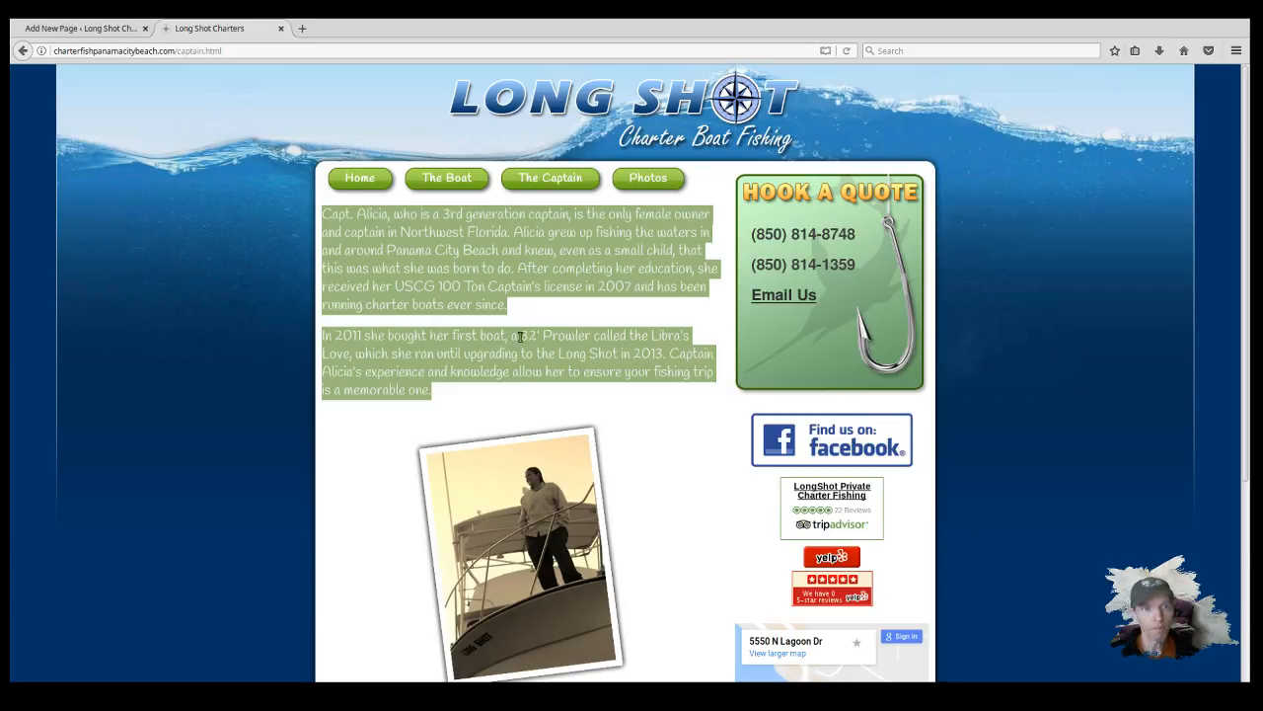
Paste the captain biography into the new page's body and show its HTML source.
left_click(99, 28)
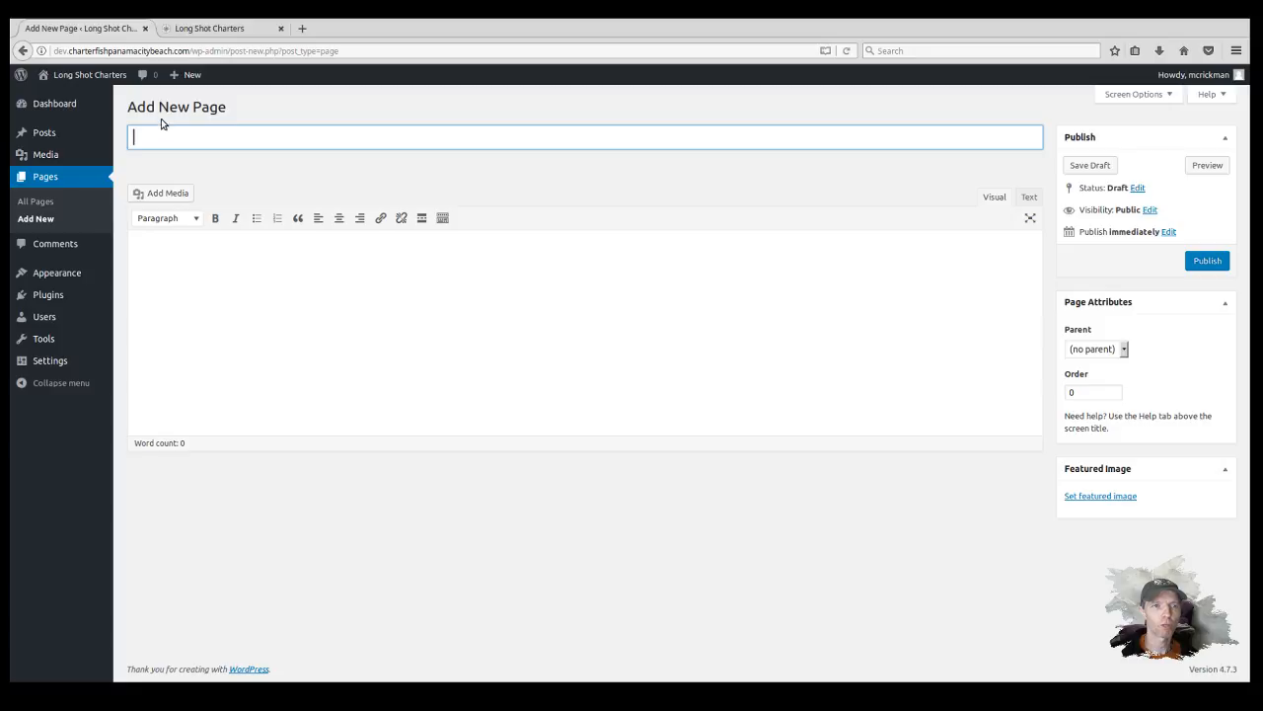
left_click(151, 248)
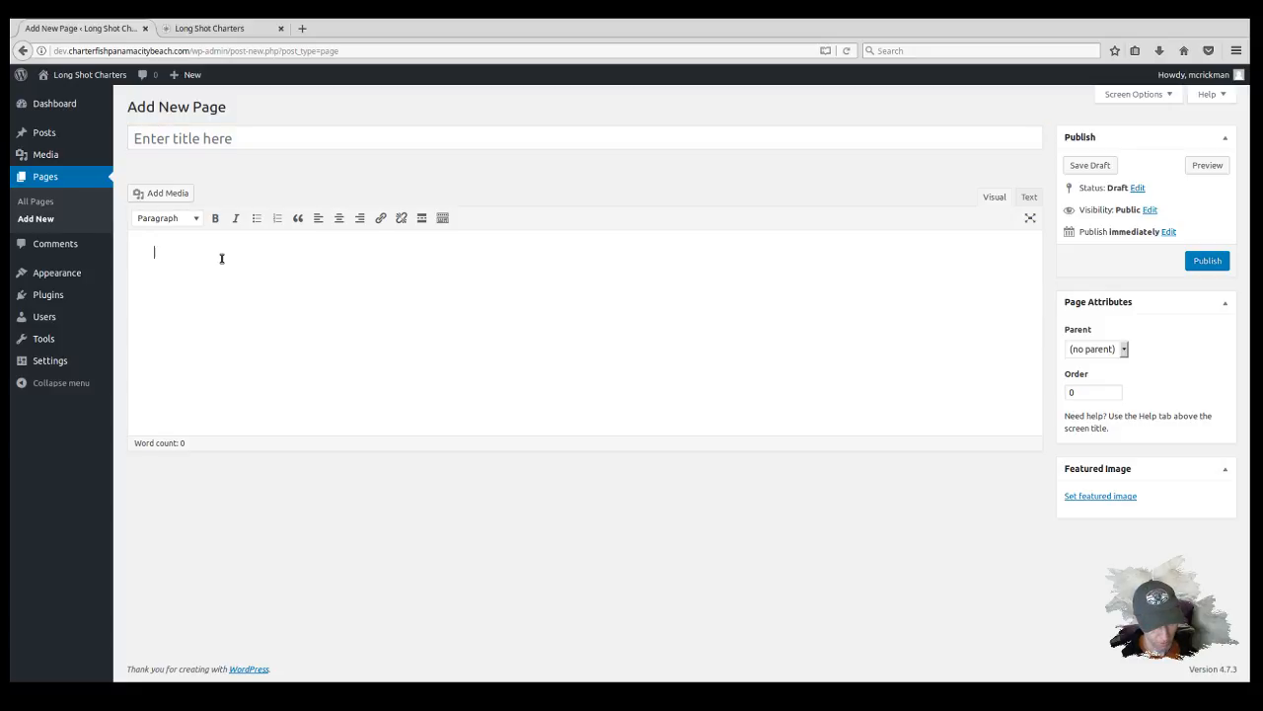
key("ctrl+v")
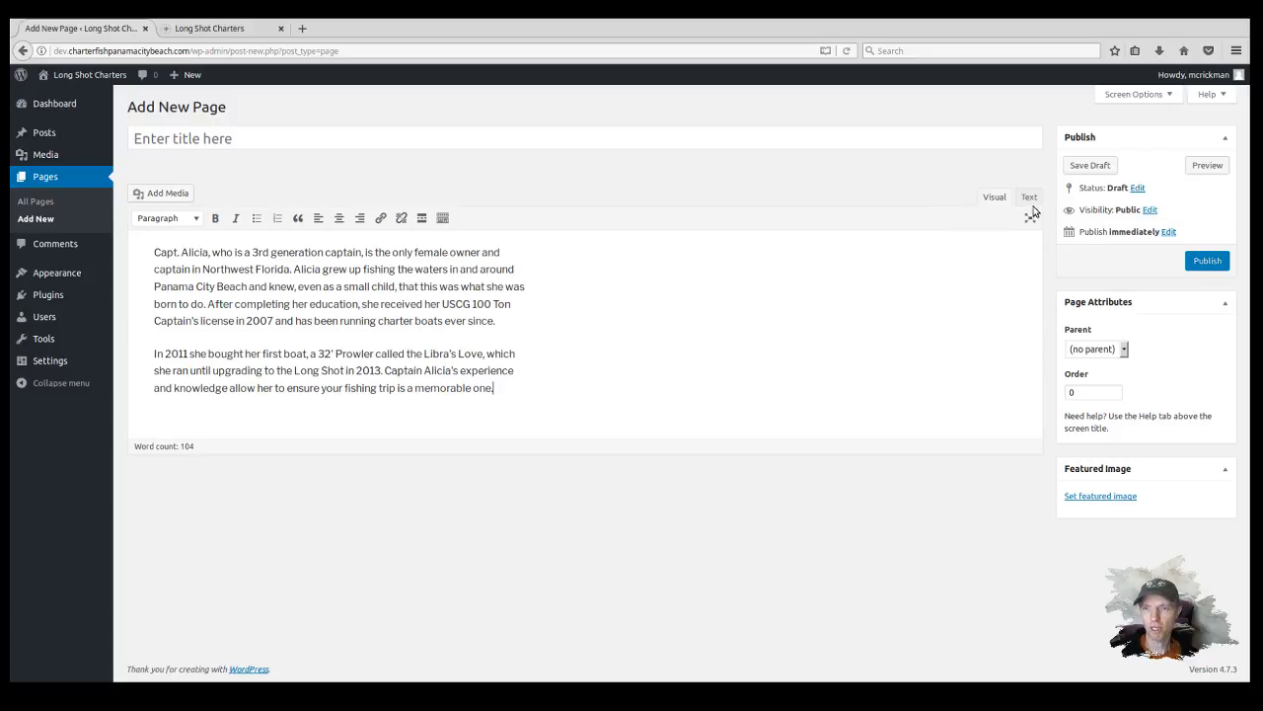
left_click(987, 285)
left_click(1029, 196)
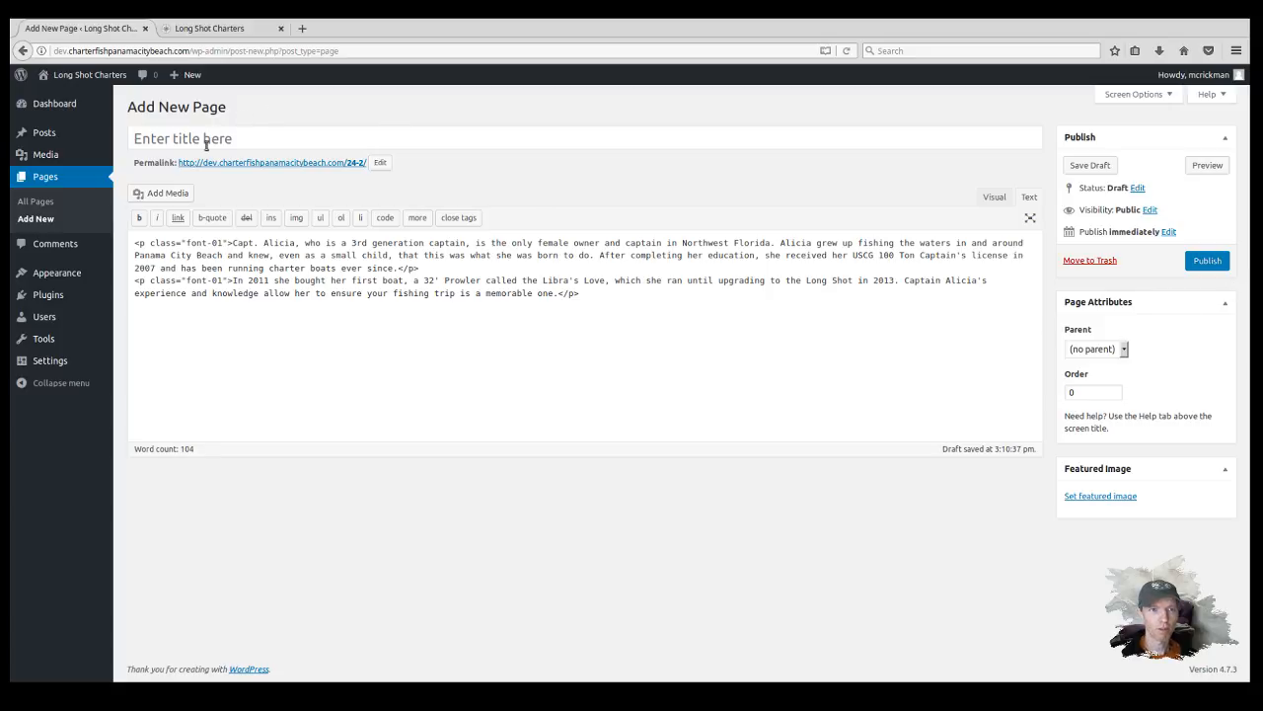
Check the captain page's address on the live site and title the new page The Captain.
left_click(230, 30)
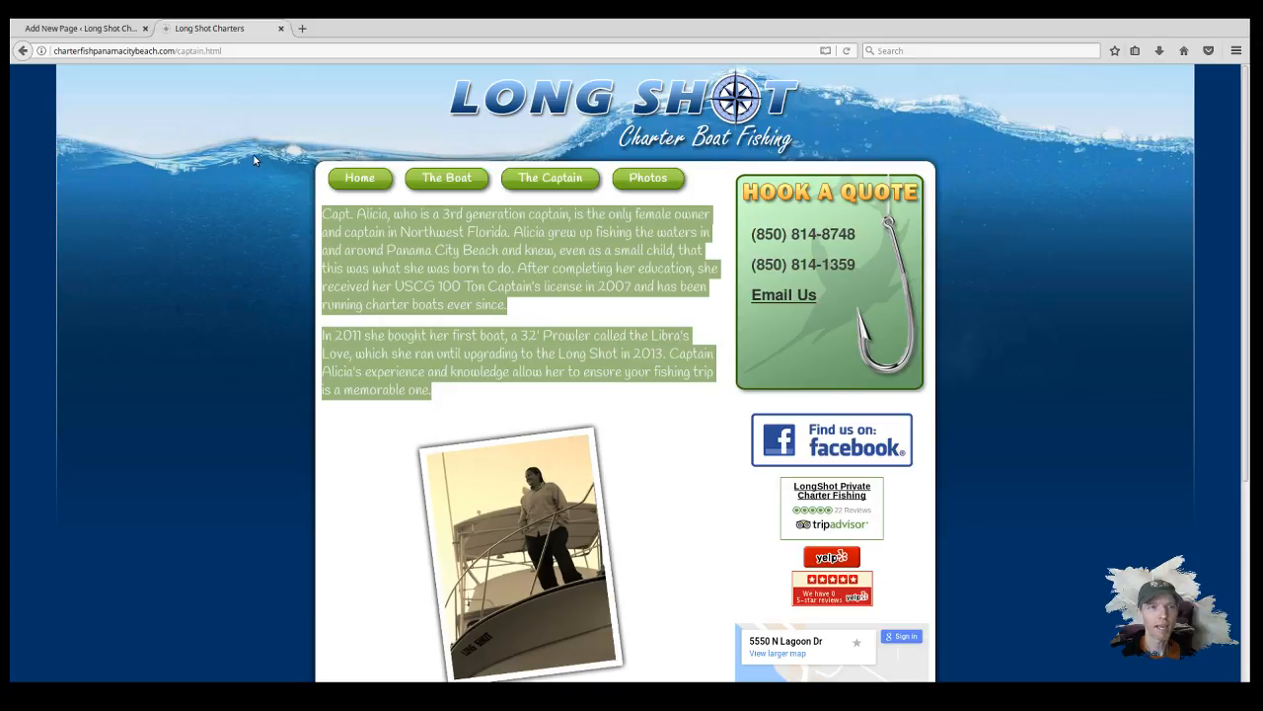
left_click(212, 163)
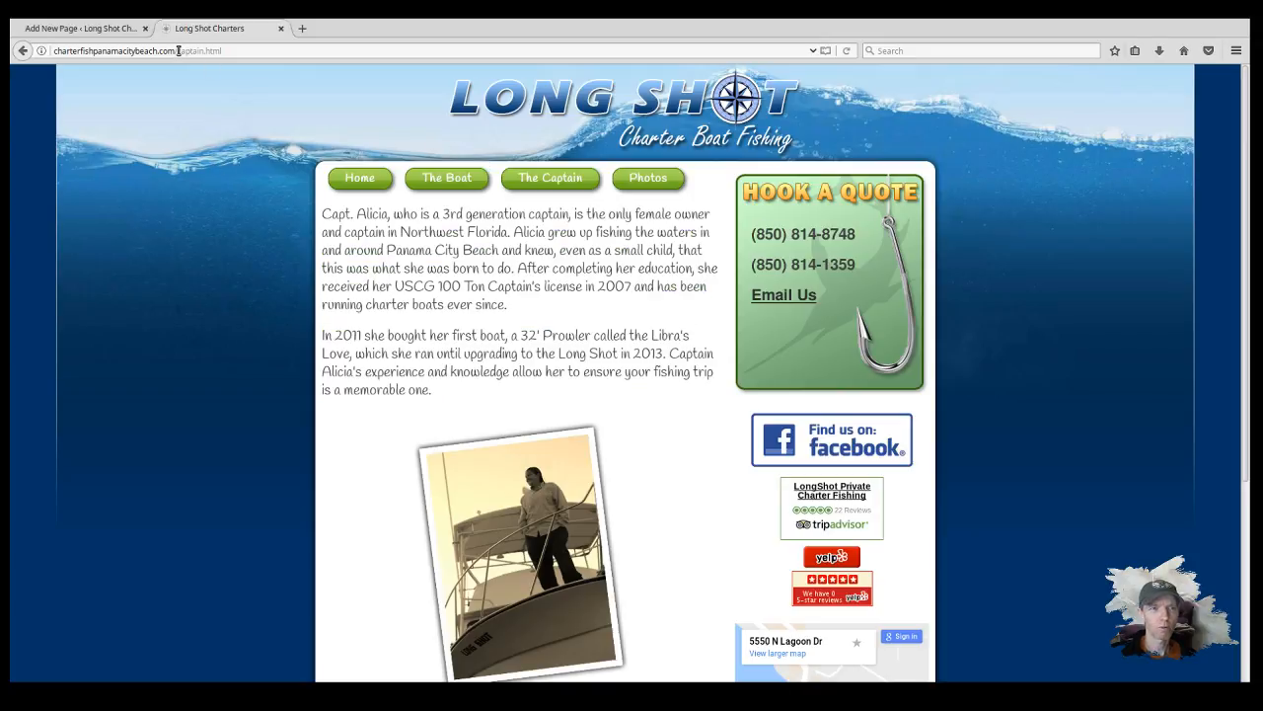
left_click_drag(176, 50, 205, 49)
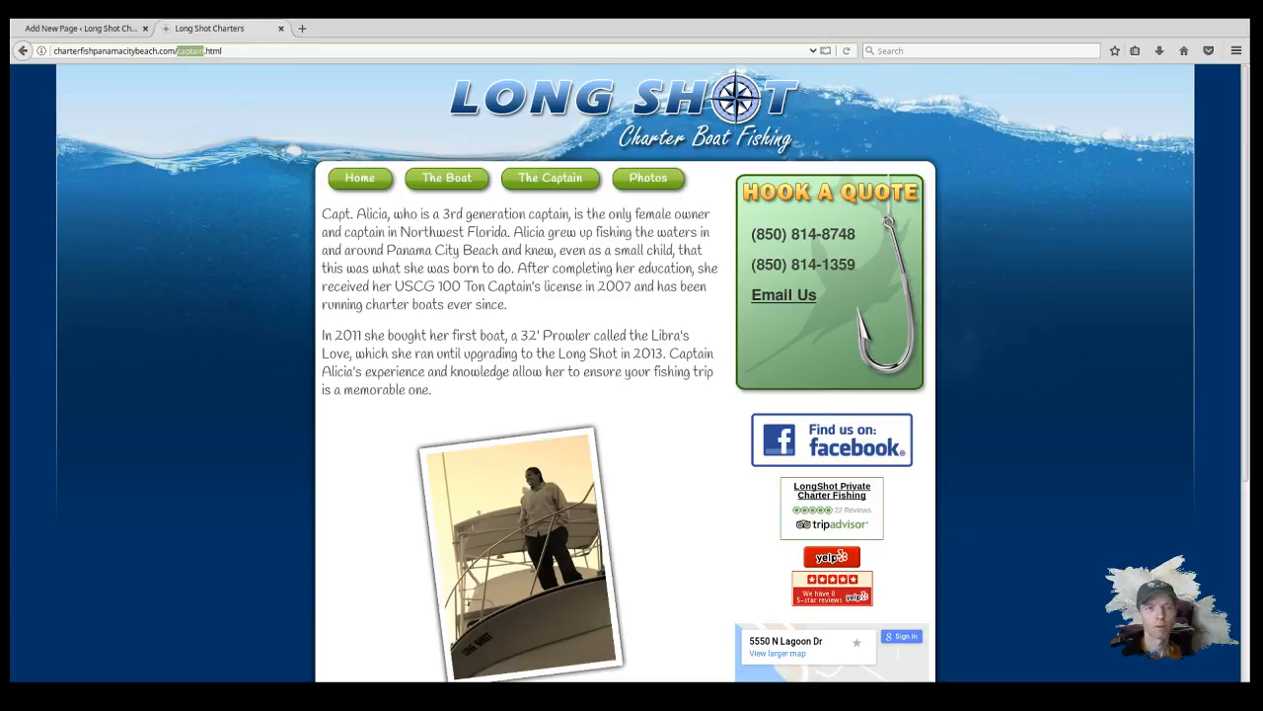
left_click(99, 30)
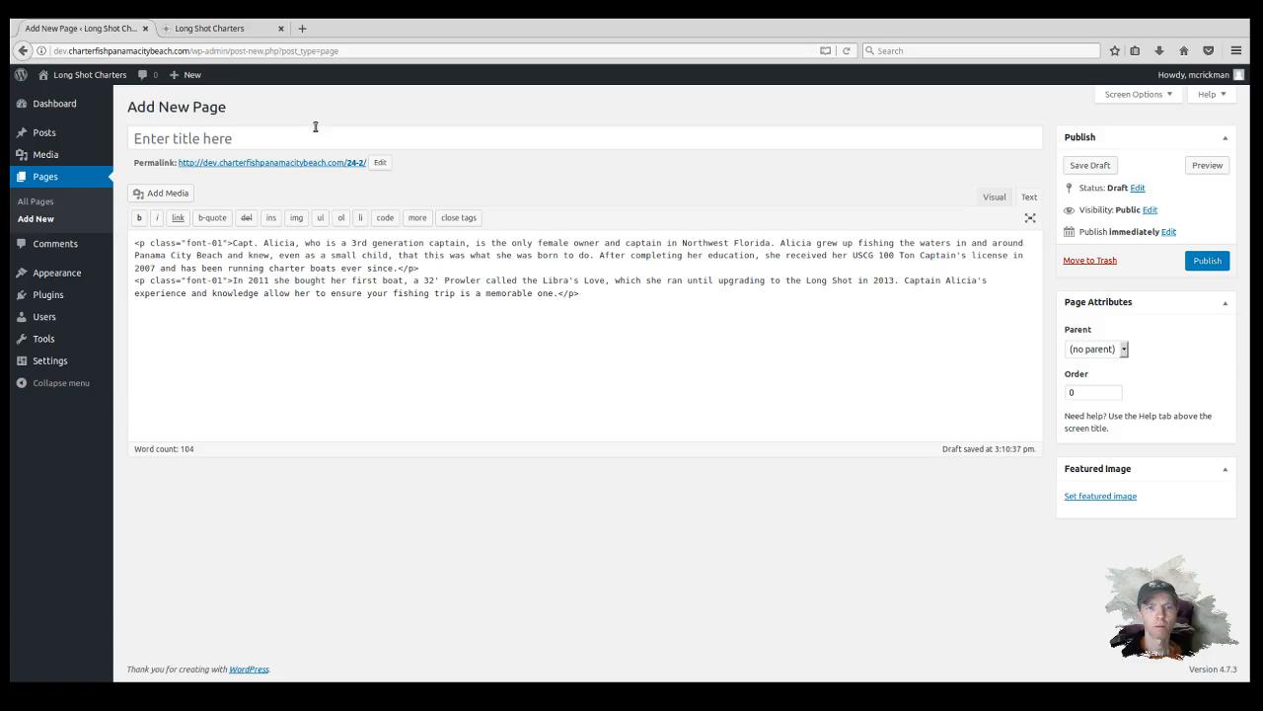
left_click(235, 139)
type("The ")
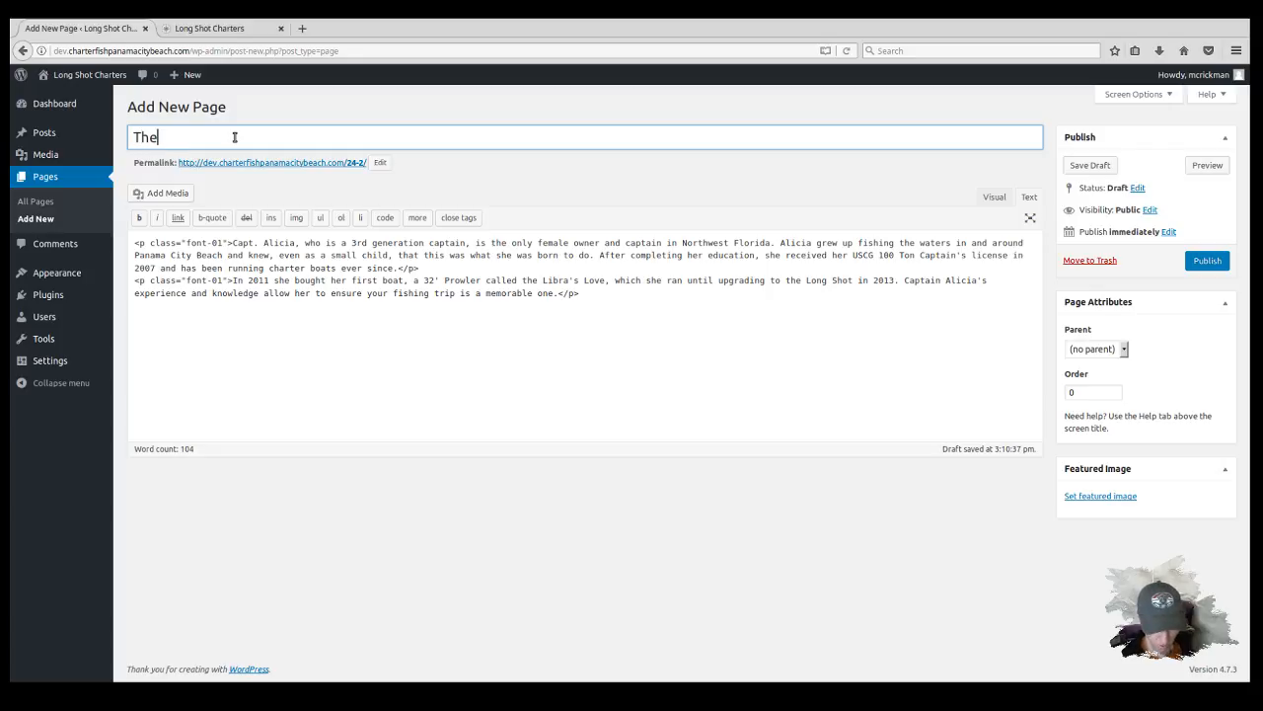
type("captain")
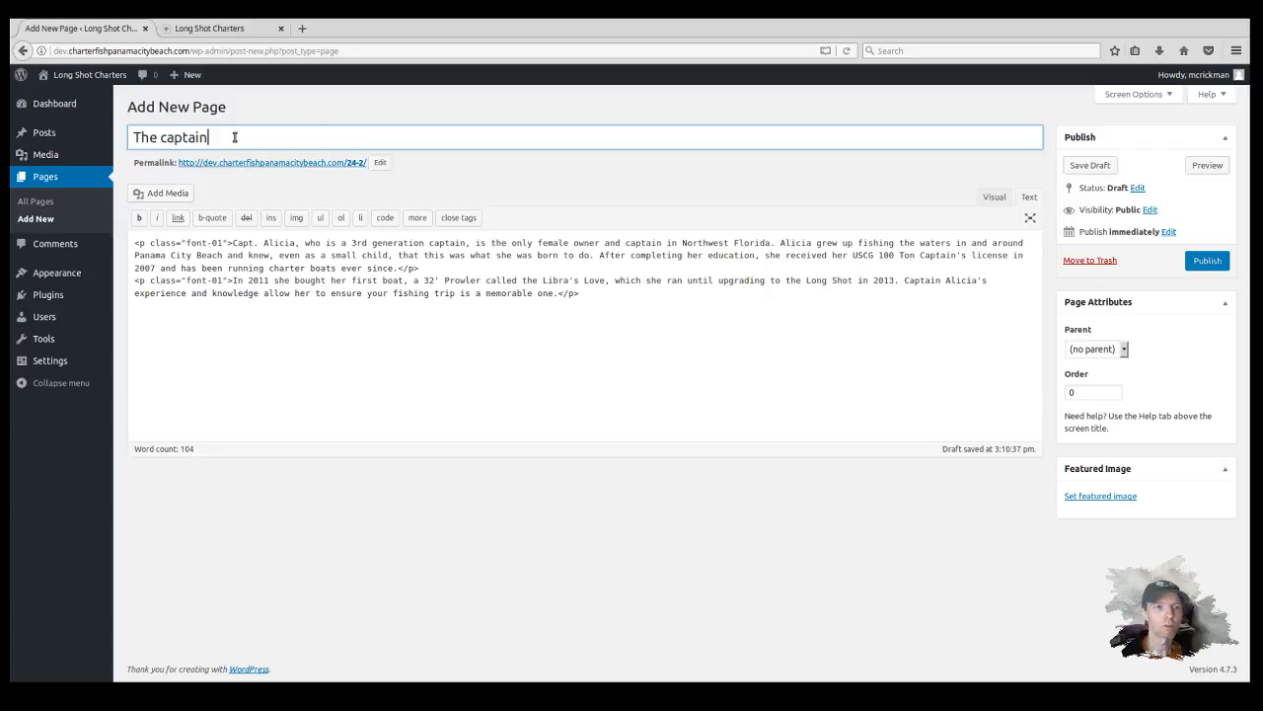
left_click(161, 137)
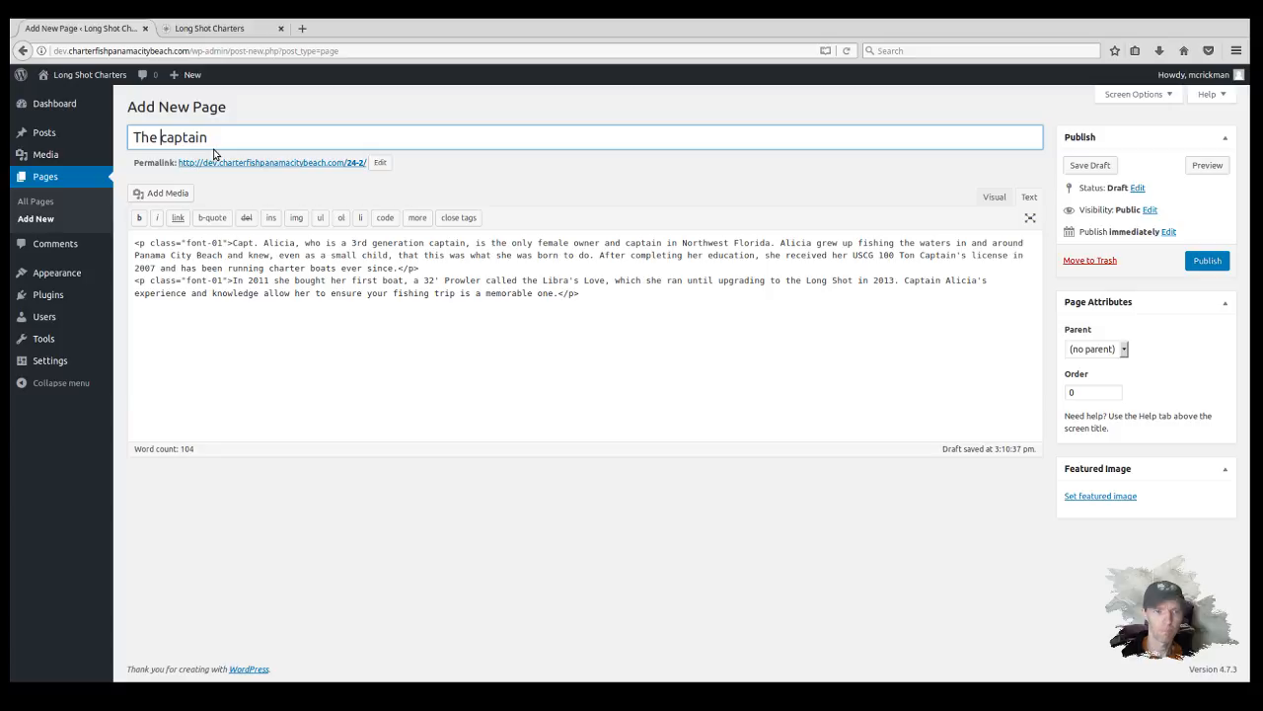
key("BackSpace")
type("C")
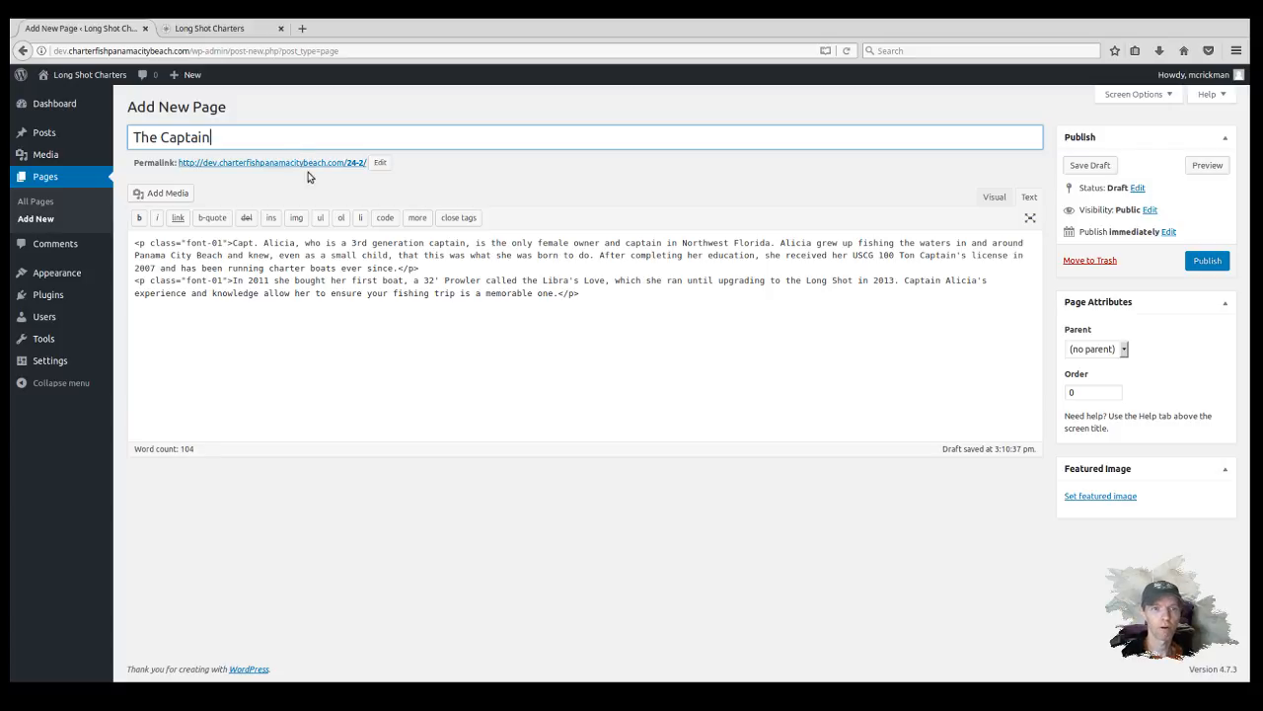
left_click(466, 174)
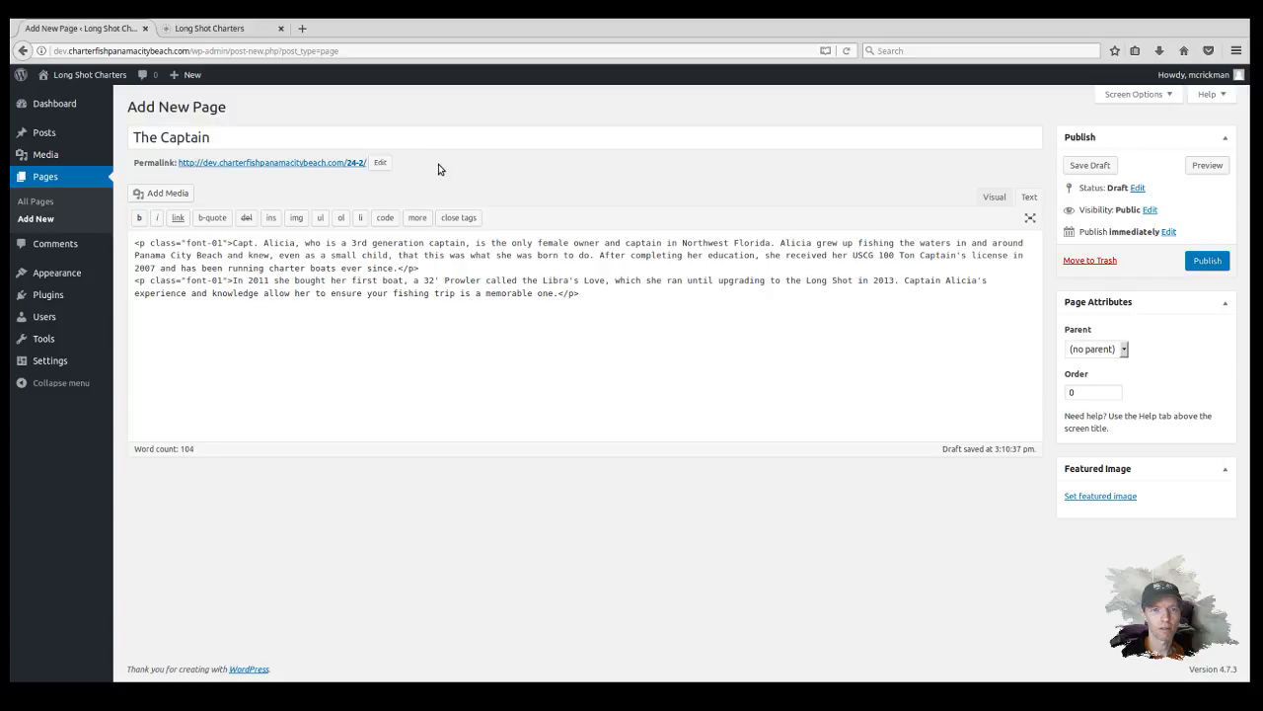
Set The Captain page's permalink slug to captain and publish the page.
left_click(351, 140)
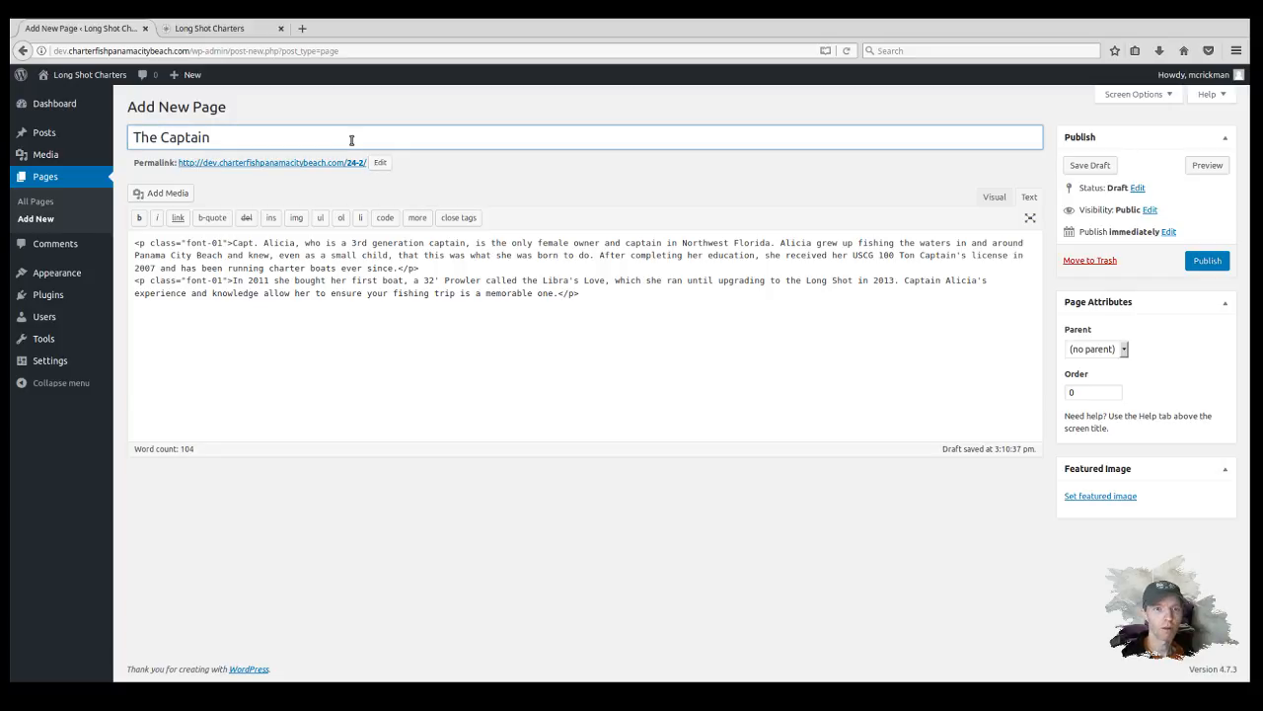
left_click(428, 167)
left_click(380, 161)
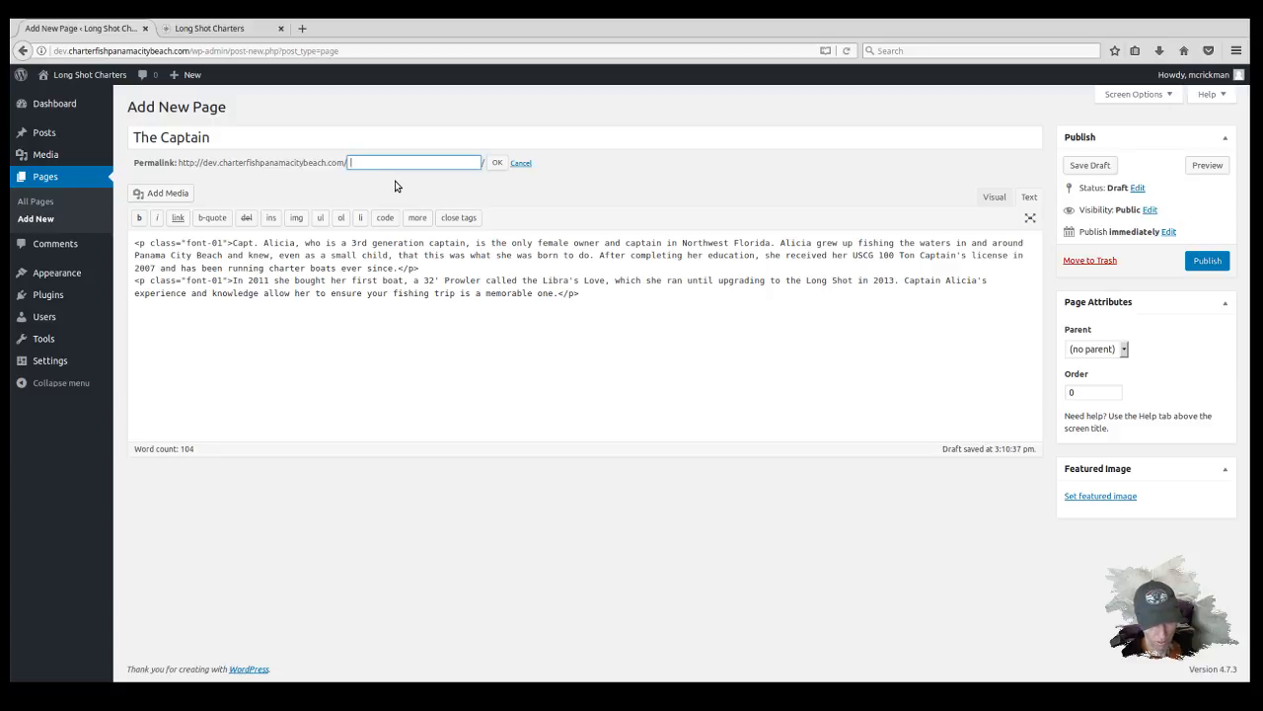
type("captain")
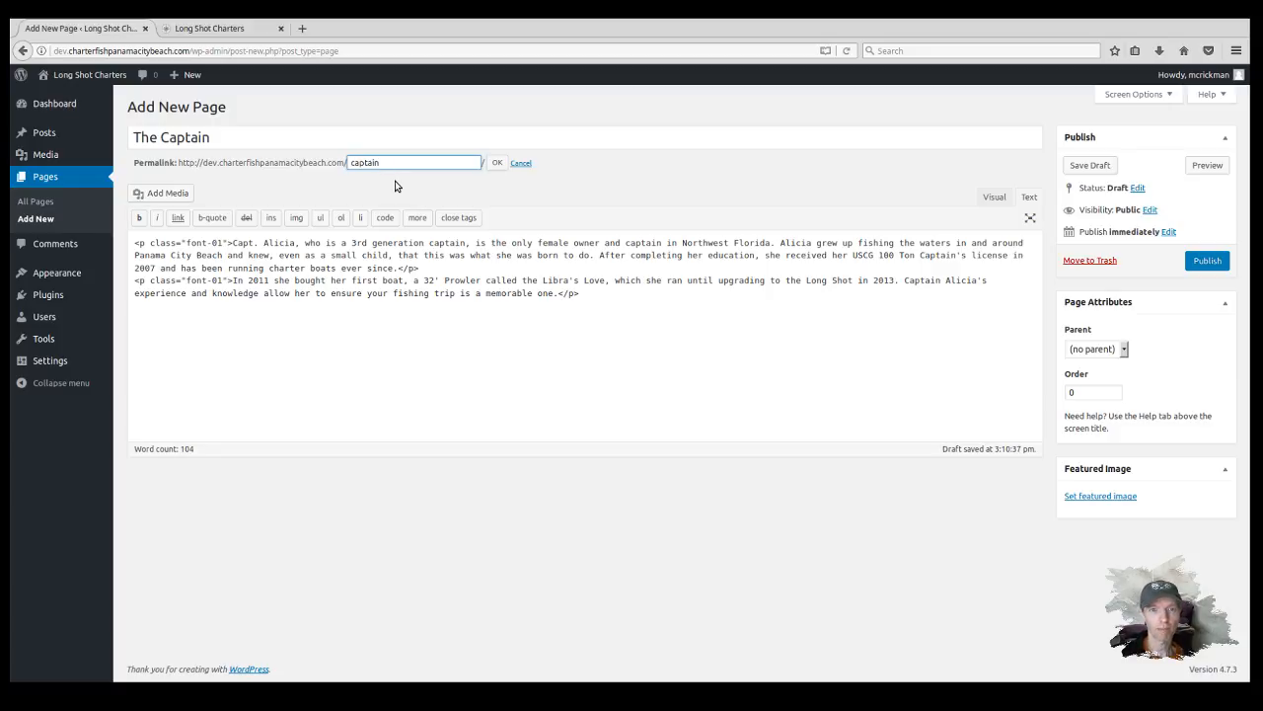
left_click(497, 163)
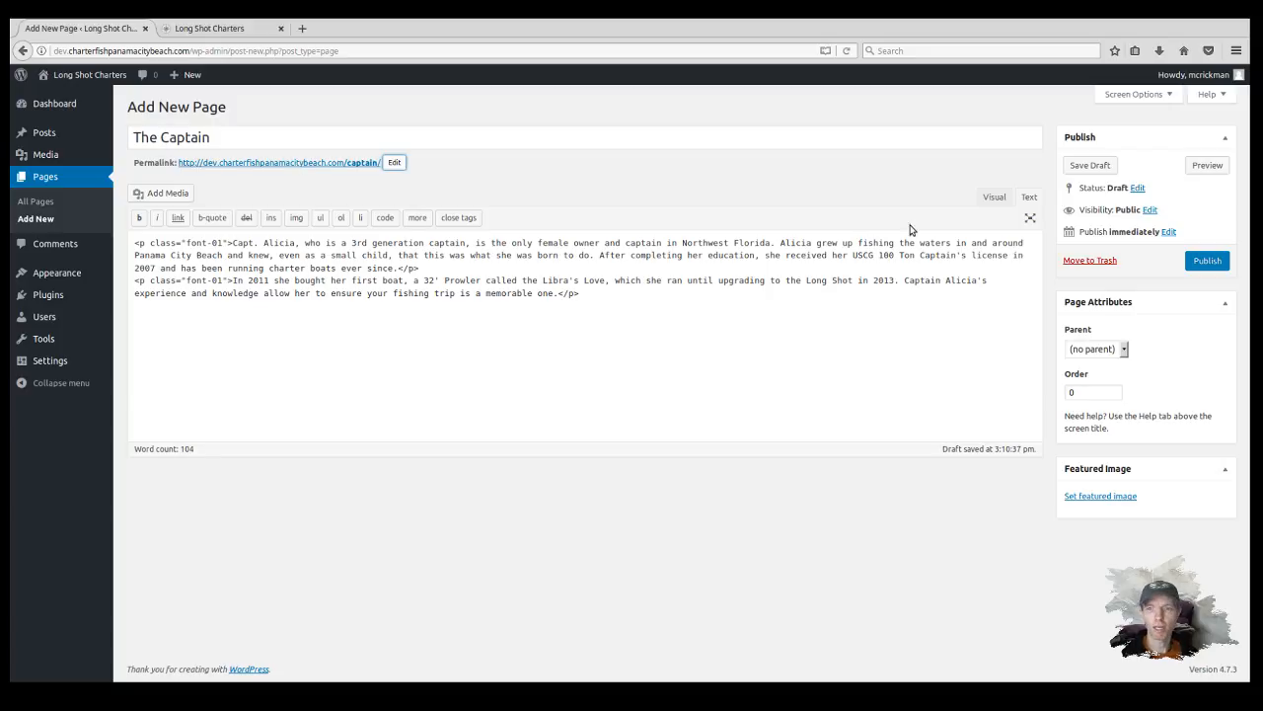
left_click(994, 197)
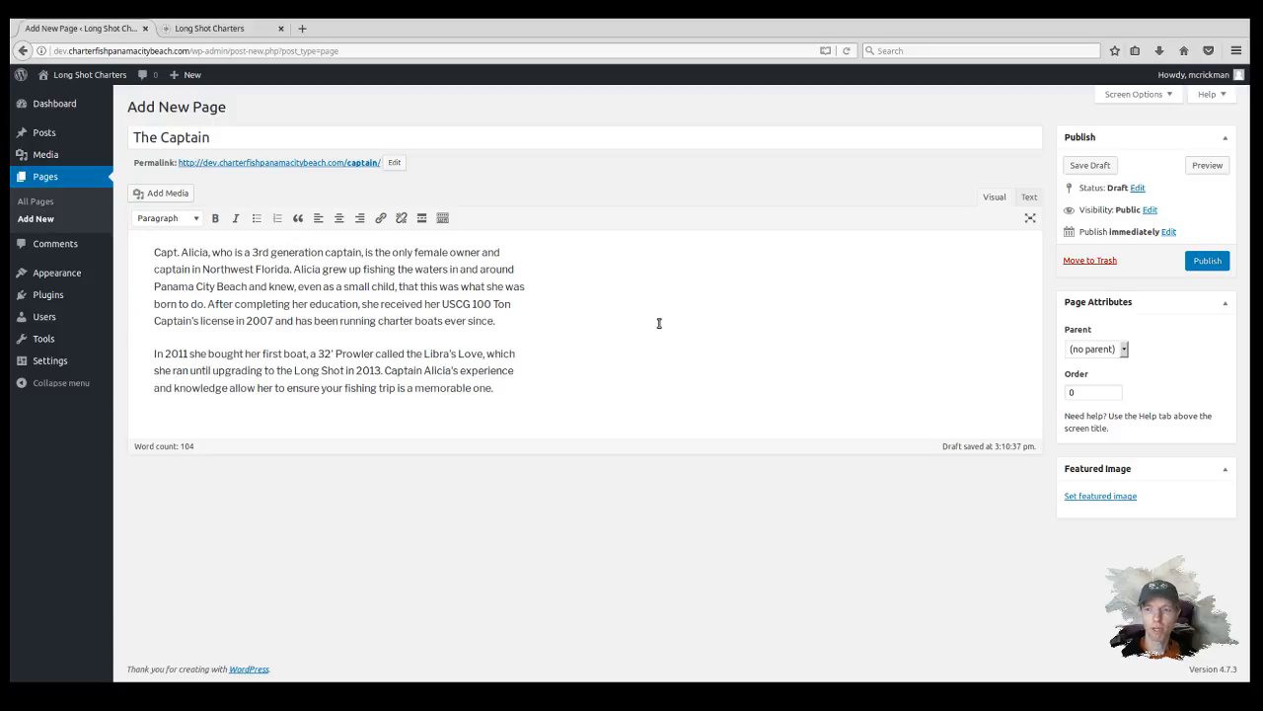
left_click(1207, 261)
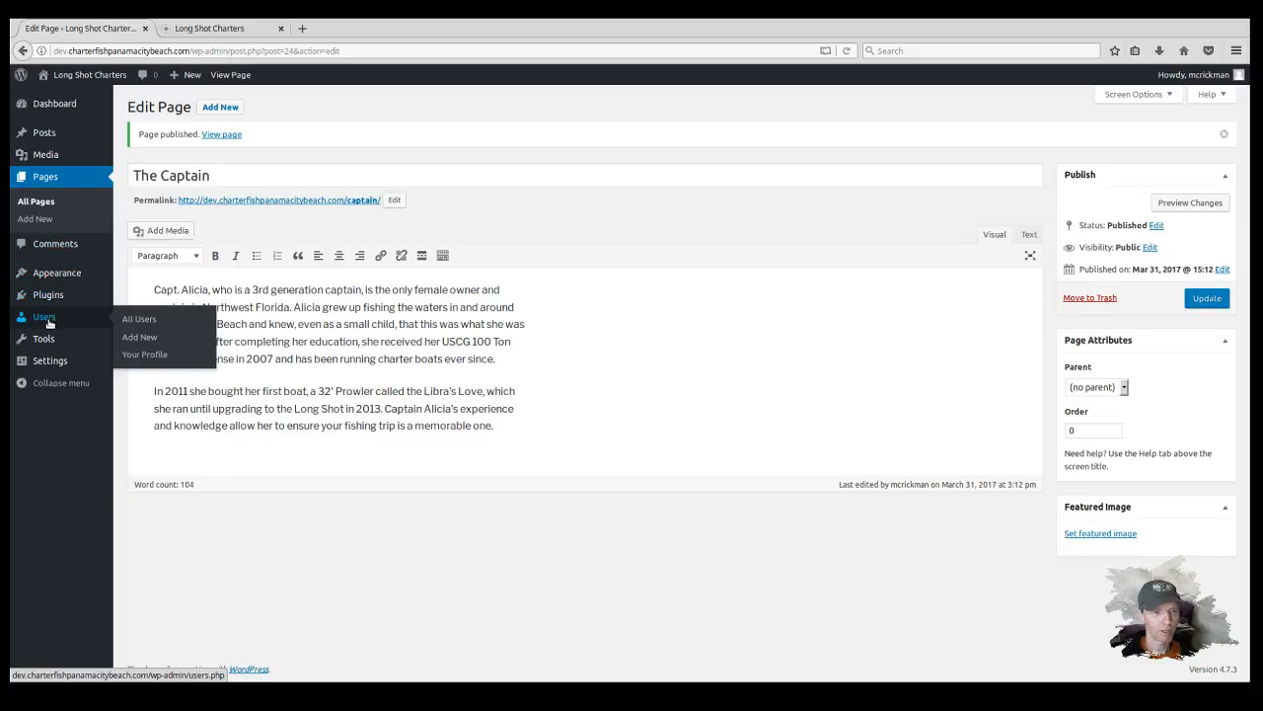
Open the site's navigation menu settings and add The Captain and The Boat pages to Main Menu.
mouse_move(45, 339)
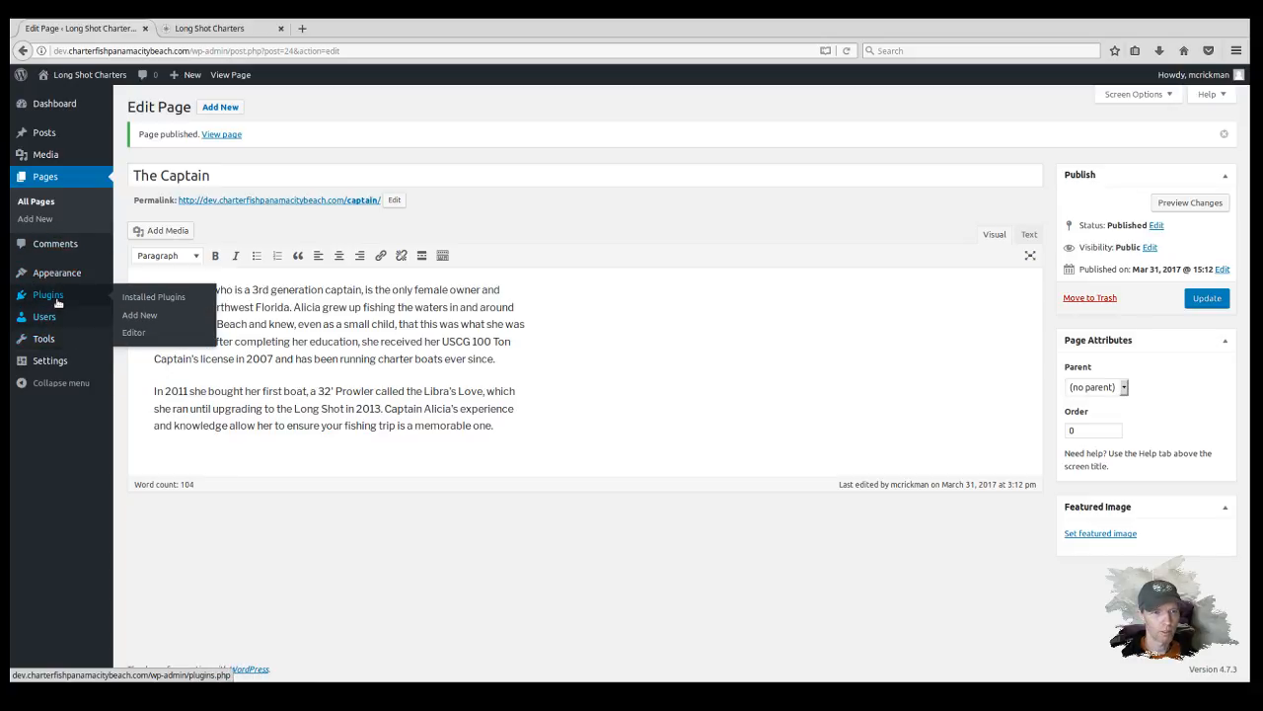
mouse_move(66, 283)
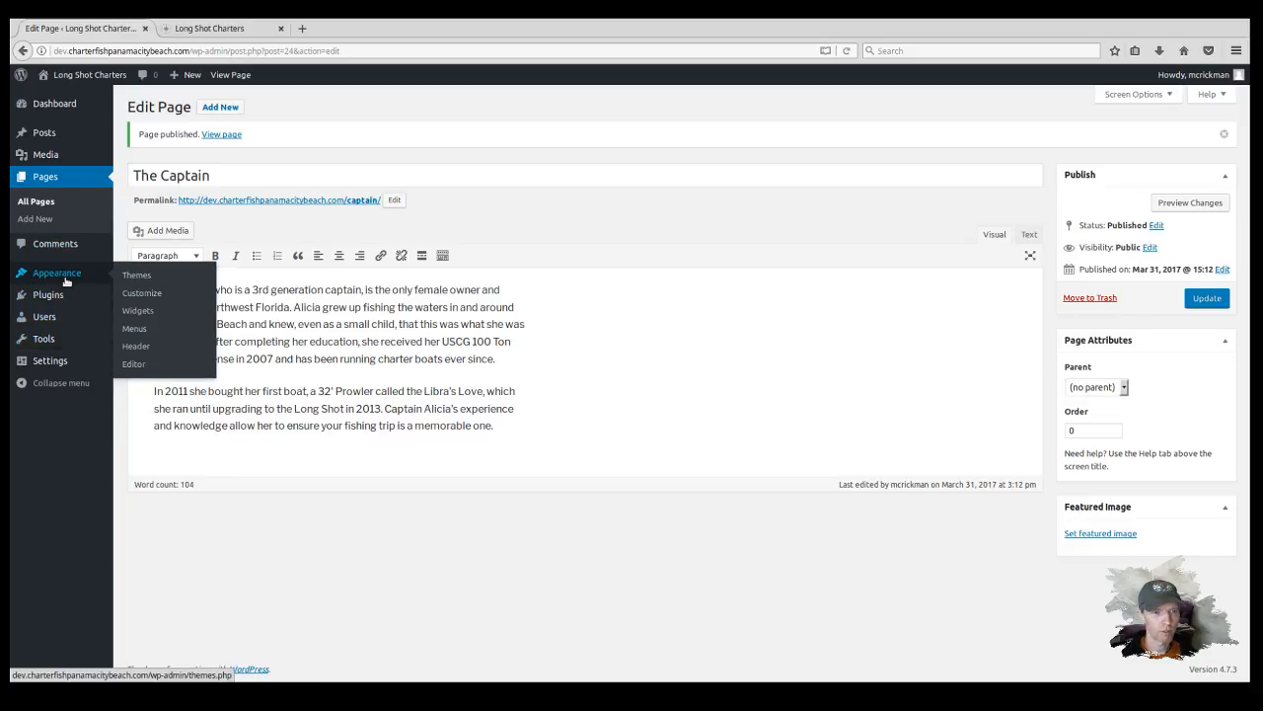
left_click(133, 331)
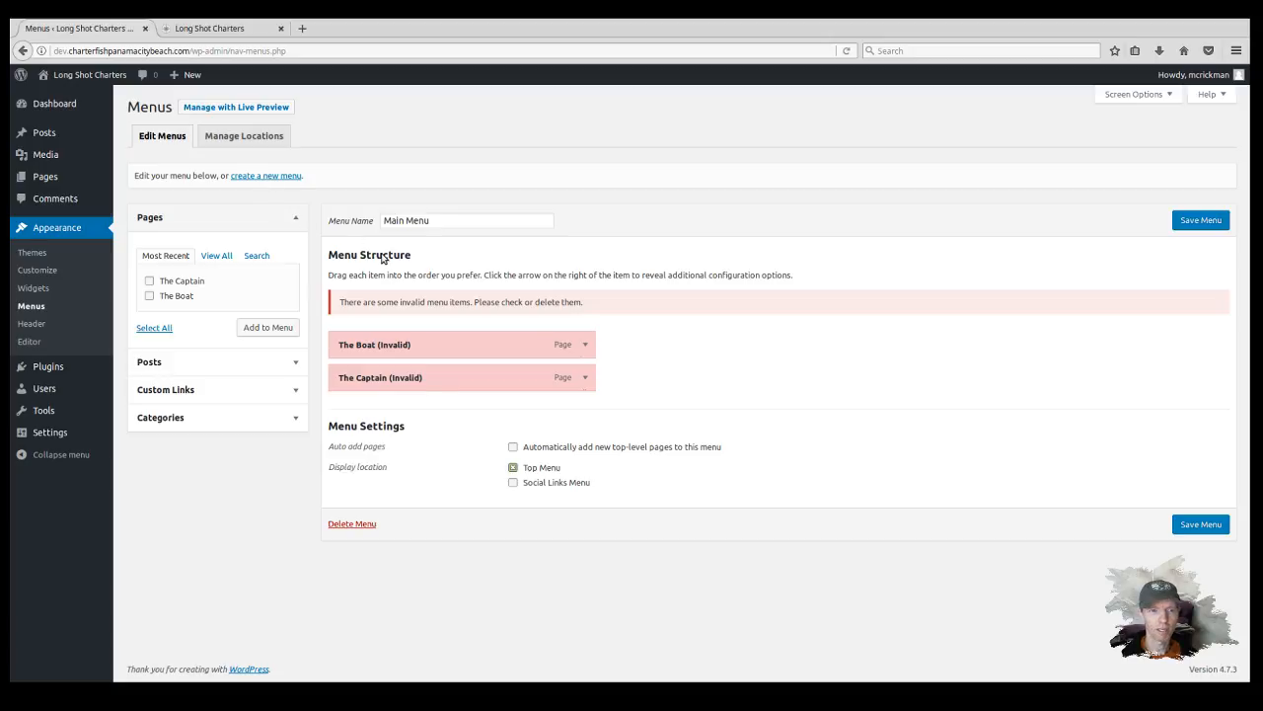
left_click(436, 220)
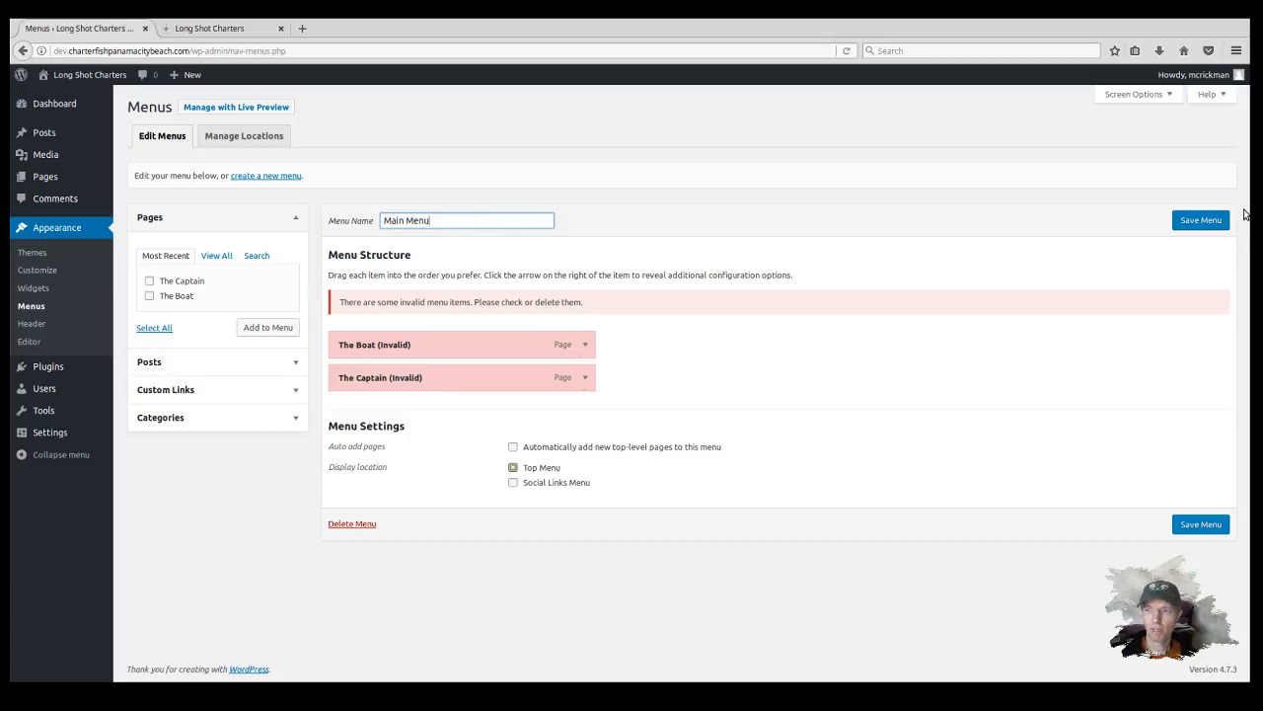
left_click(149, 280)
left_click(149, 296)
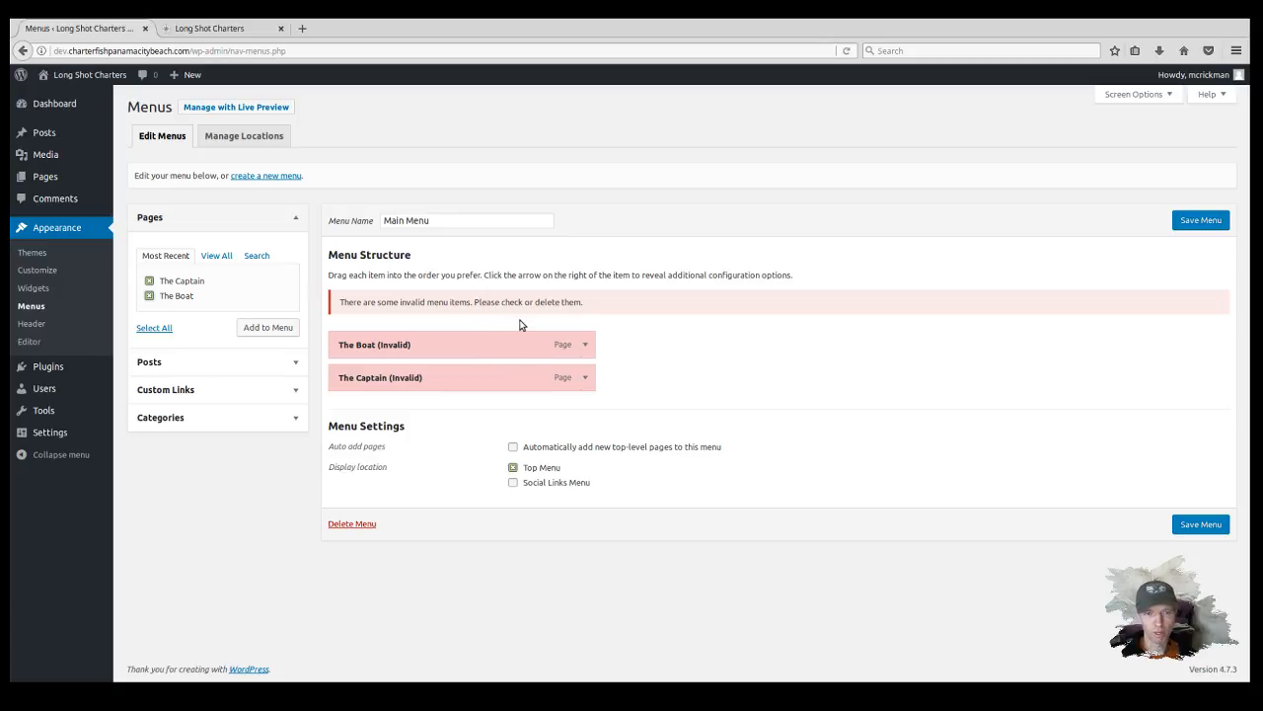
left_click(276, 328)
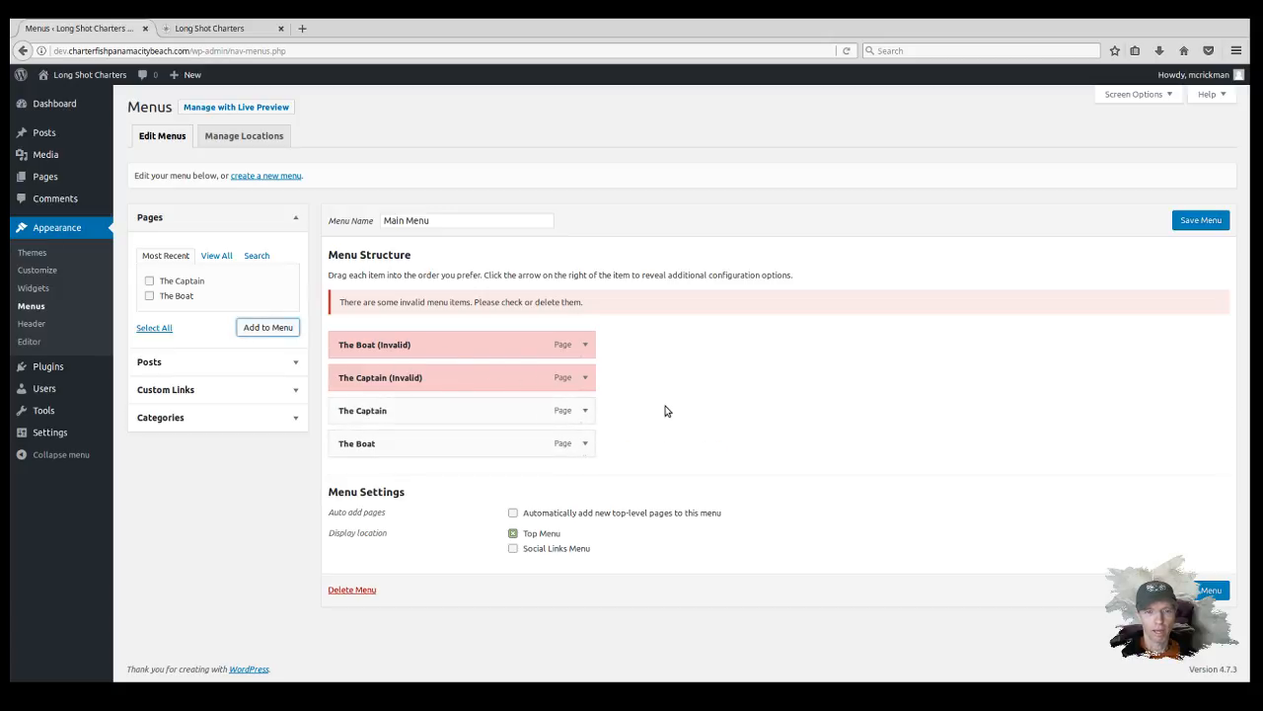
Remove the invalid The Captain and The Boat items from Main Menu.
left_click(585, 378)
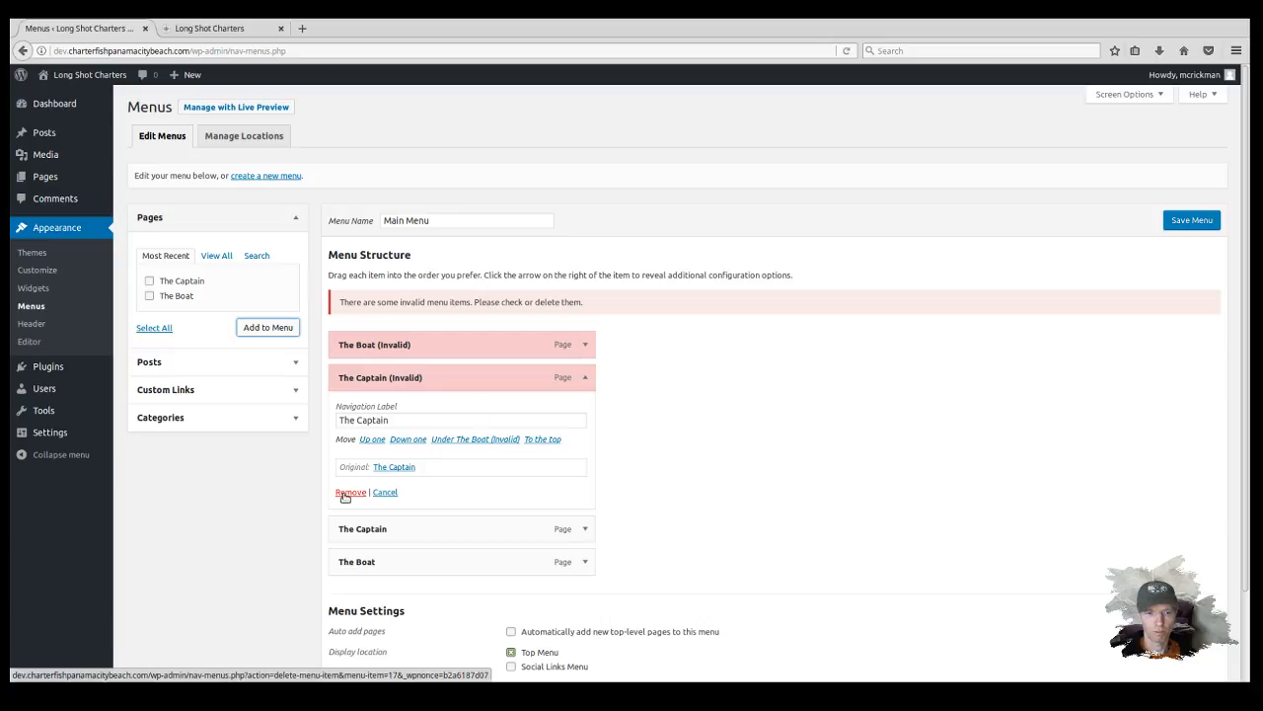
left_click(349, 491)
left_click(585, 344)
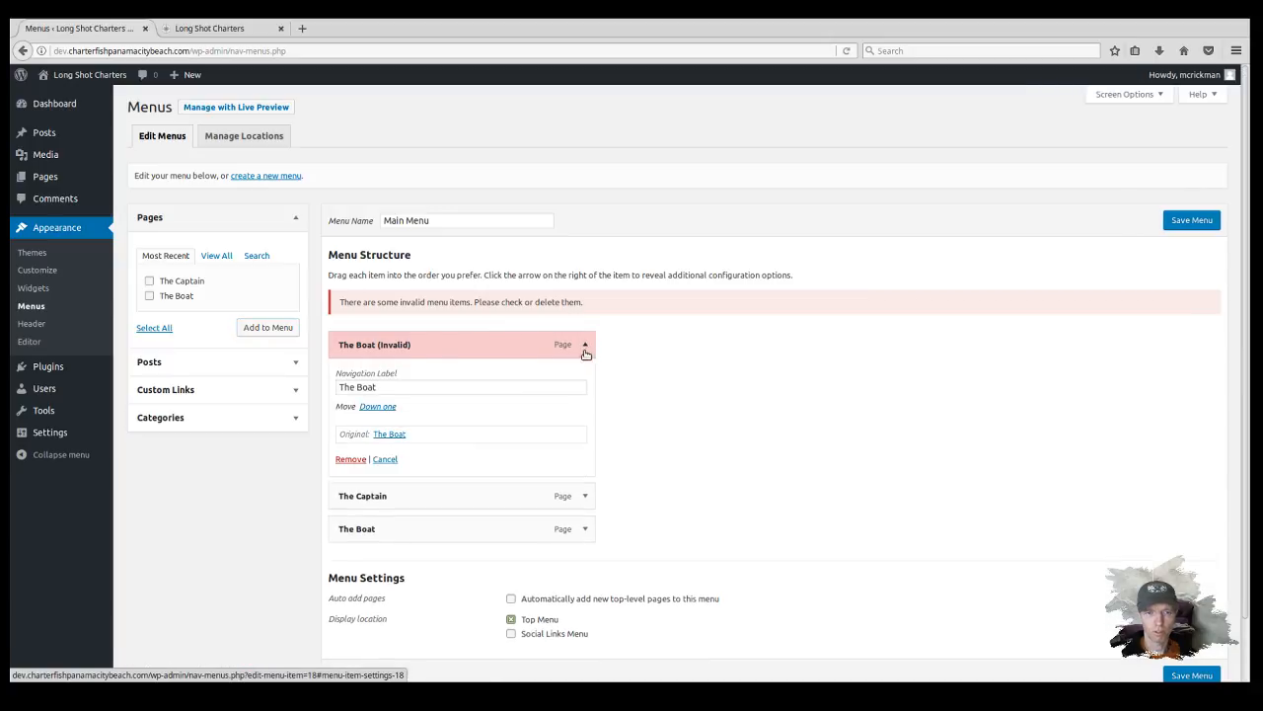
left_click(352, 458)
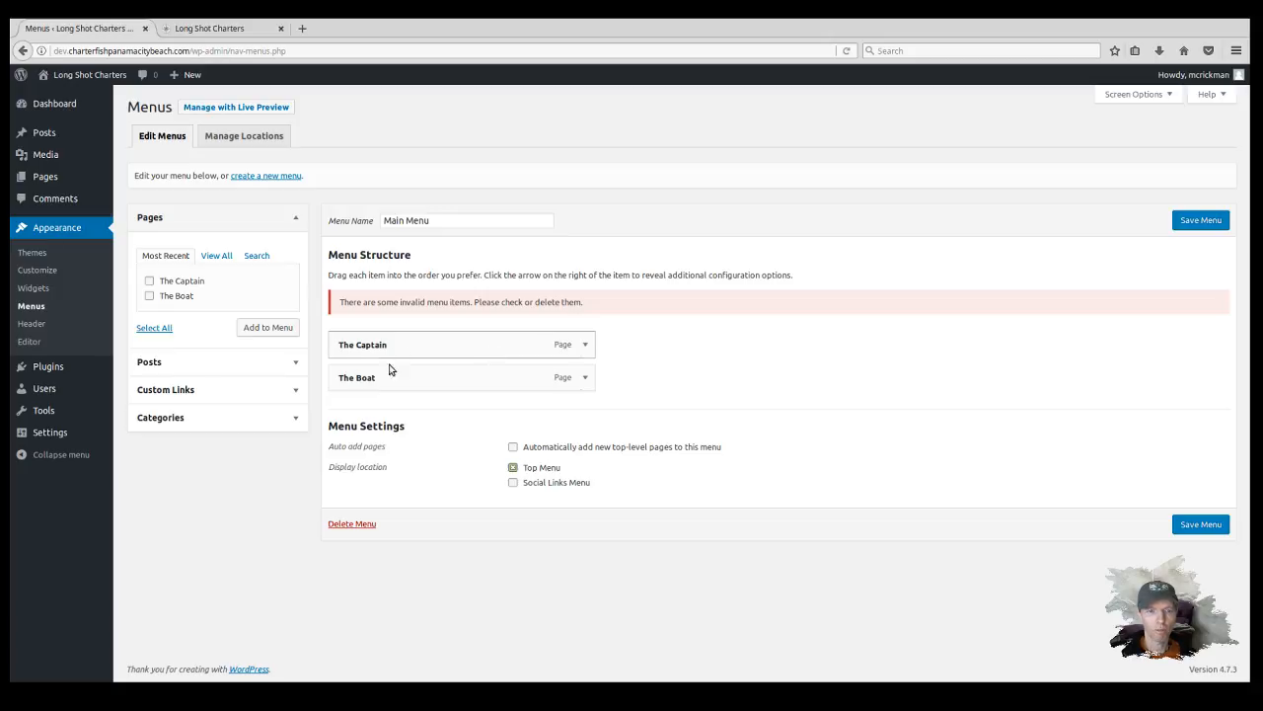
Reorder Main Menu to match the live site's navigation, placing The Boat above The Captain, and save the menu.
left_click(198, 28)
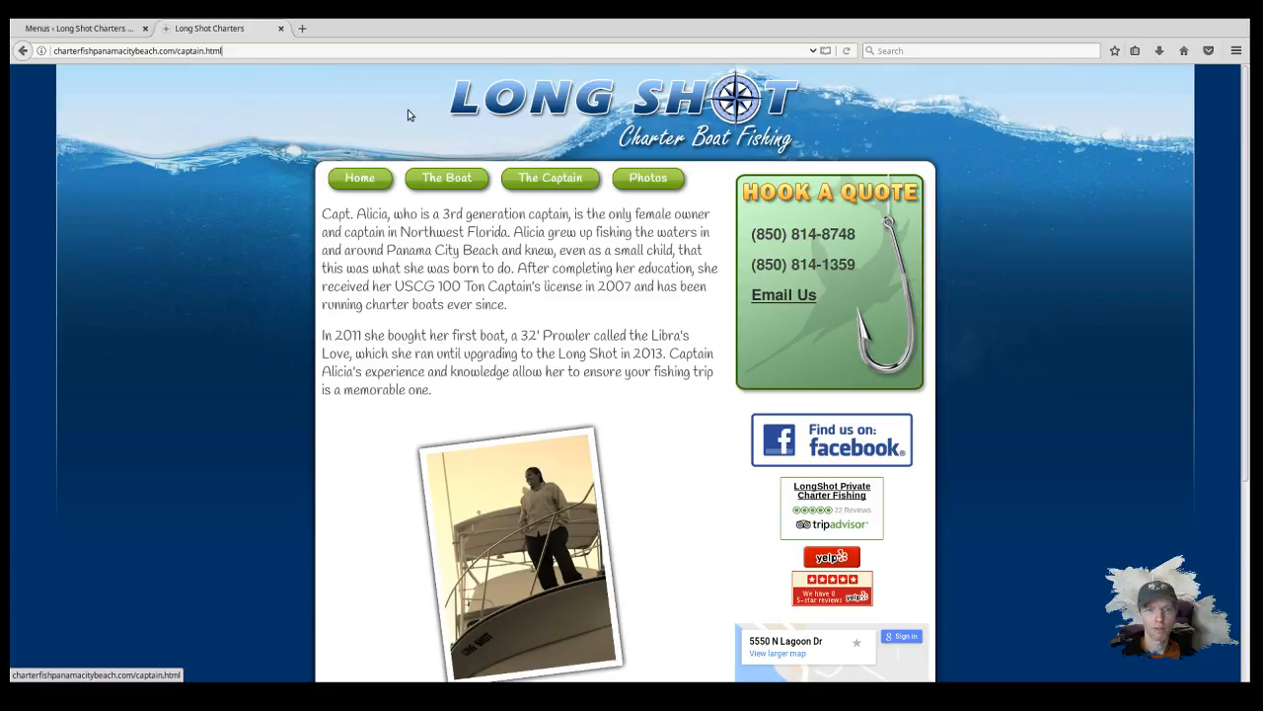
left_click(103, 28)
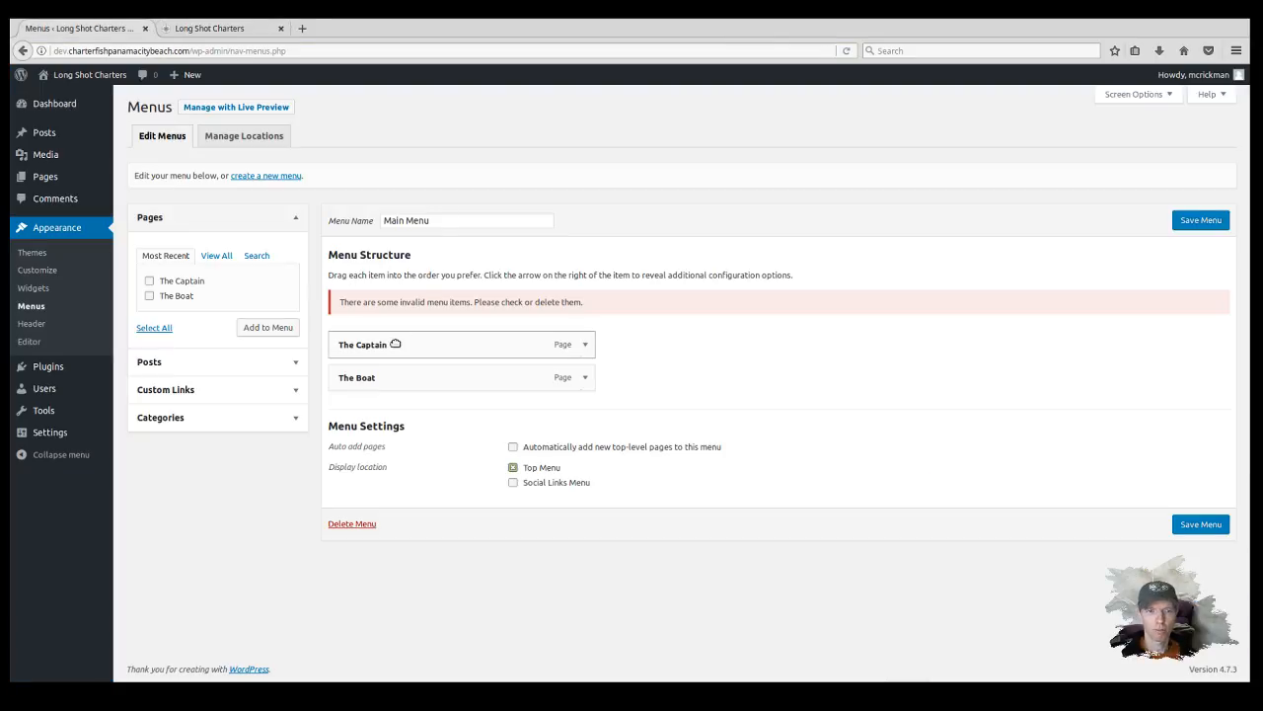
left_click_drag(398, 342, 400, 375)
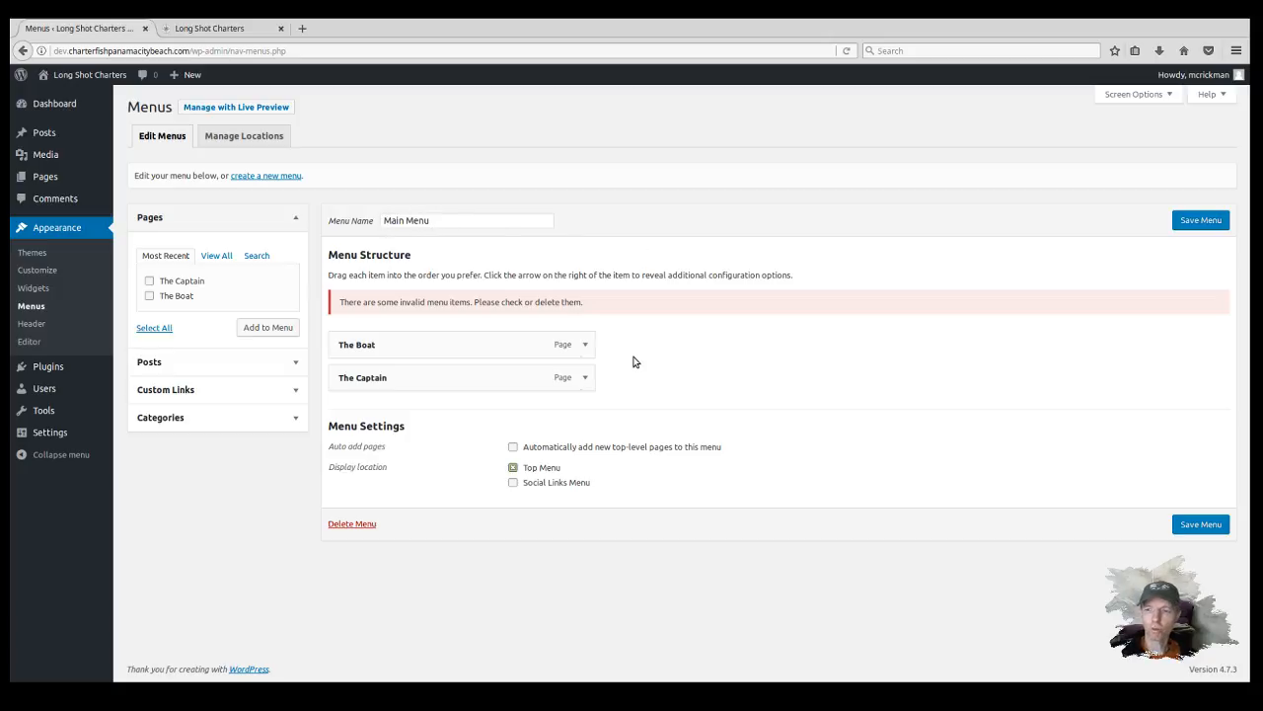
left_click(1206, 222)
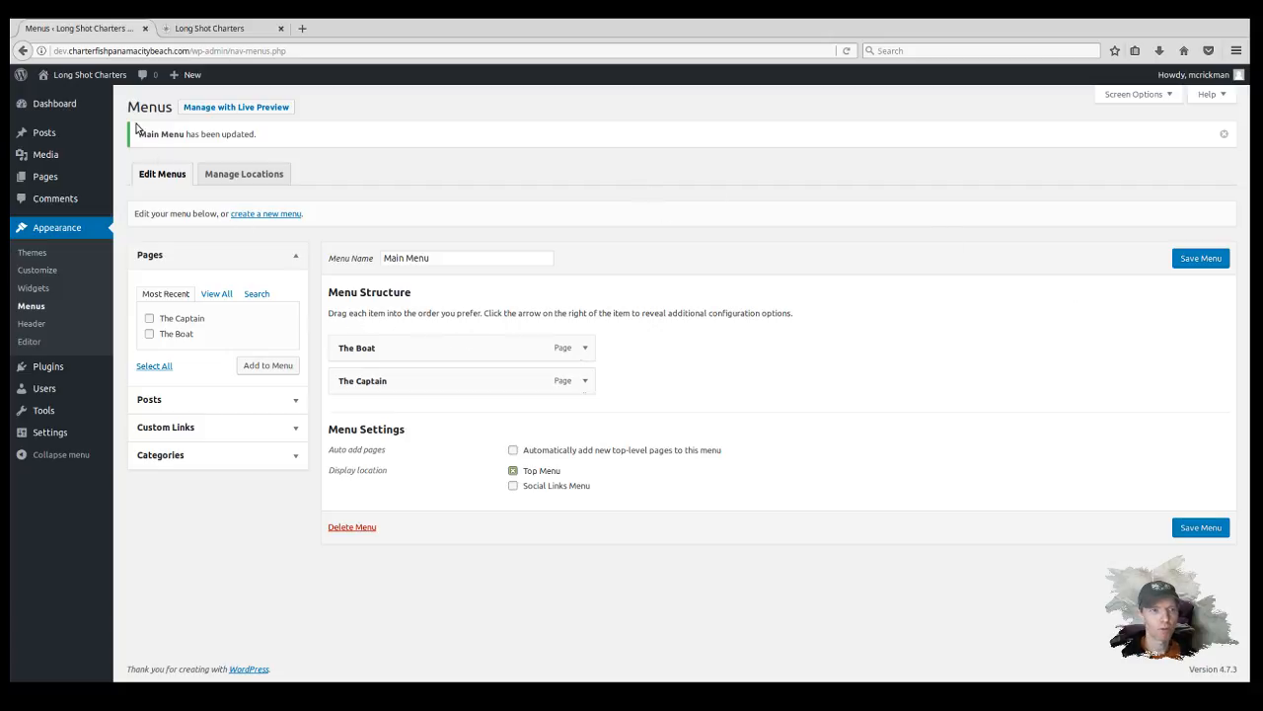
Visit the development site's front end and view The Boat page through its navigation menu.
mouse_move(89, 75)
left_click(60, 97)
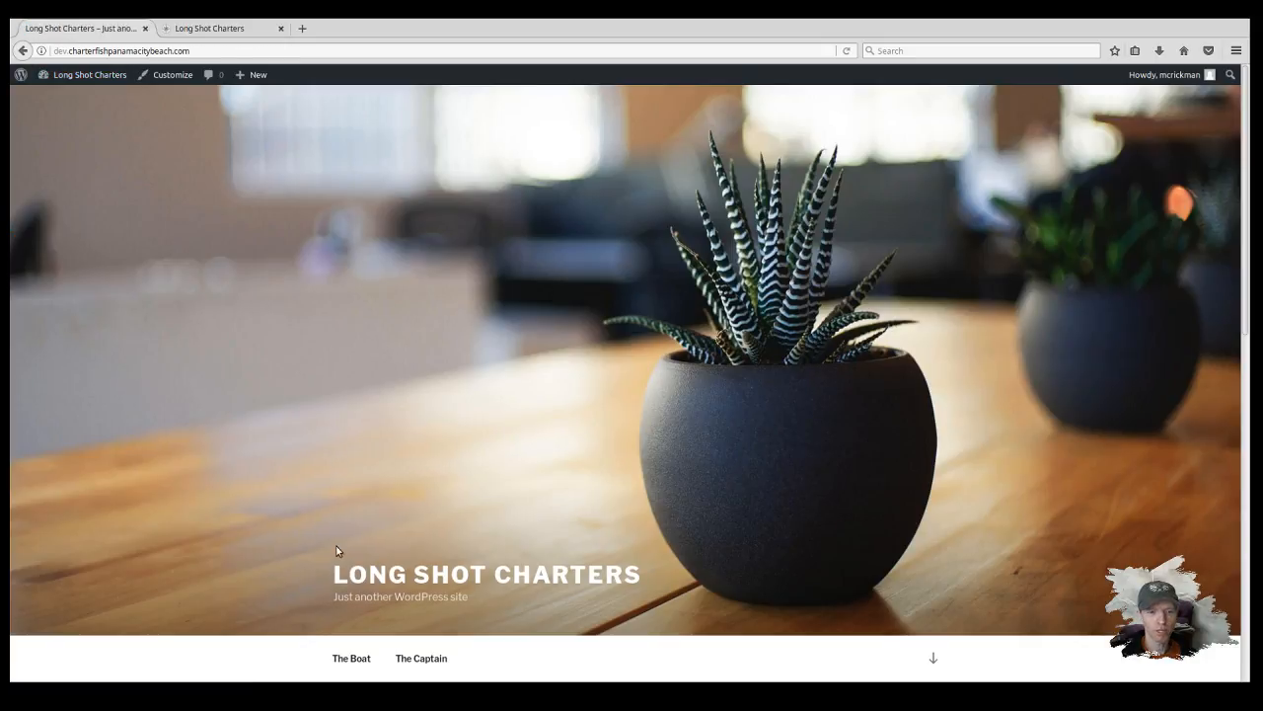
left_click(357, 659)
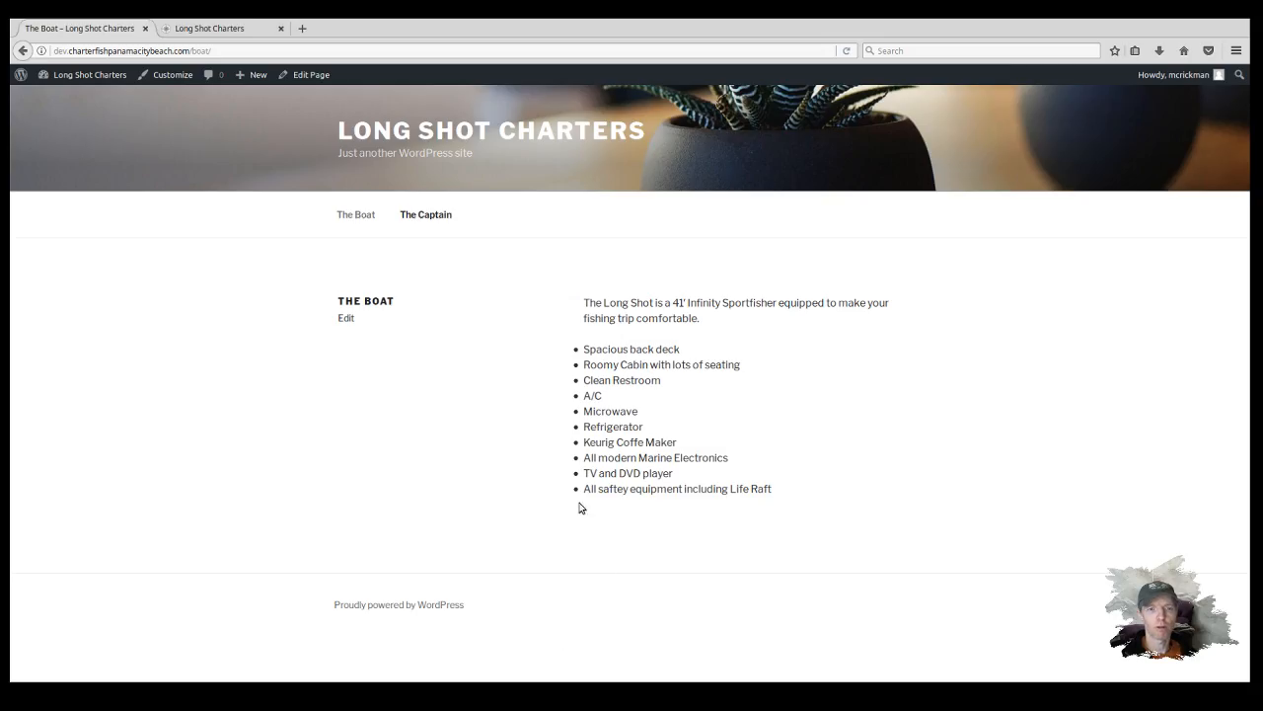